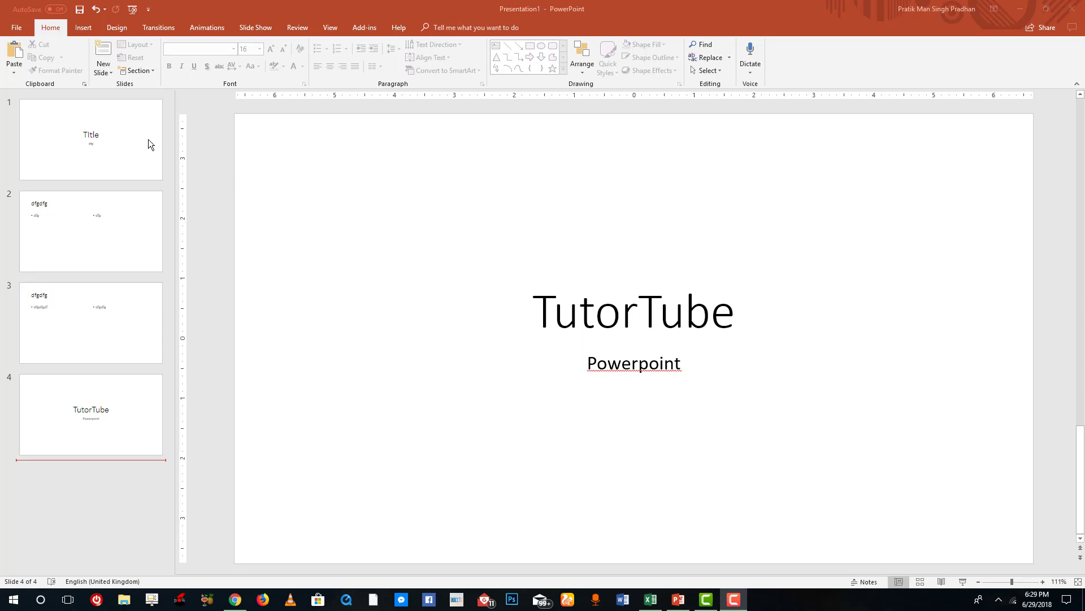
Look through slides 2 and 3, then return to slide 1, 'TItle / dfg'
{"action": "left_click", "coordinate": [129, 222]}
{"action": "left_click", "coordinate": [130, 305]}
{"action": "left_click", "coordinate": [129, 134]}
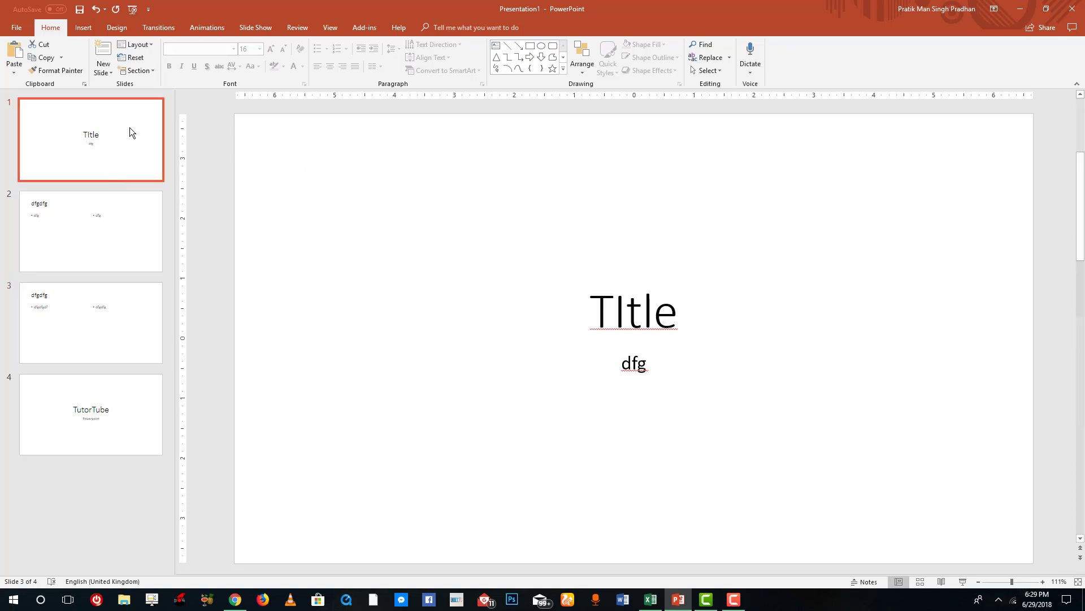
Try a dark brown theme, then apply the purple Ion Boardroom theme to all slides and view slides 2 and 4
{"action": "left_click", "coordinate": [113, 25]}
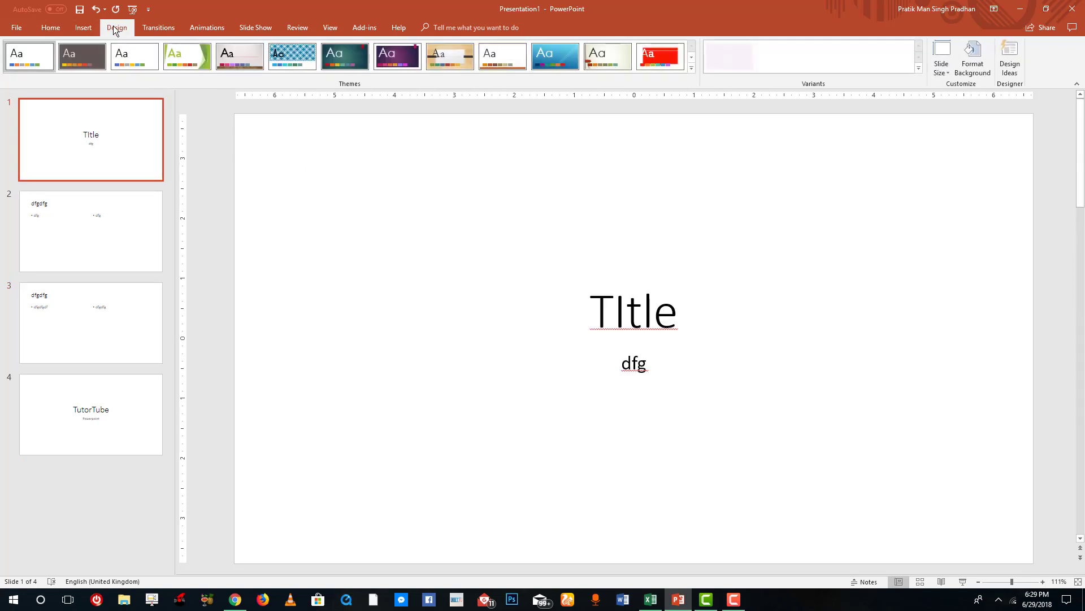
{"action": "left_click", "coordinate": [76, 69]}
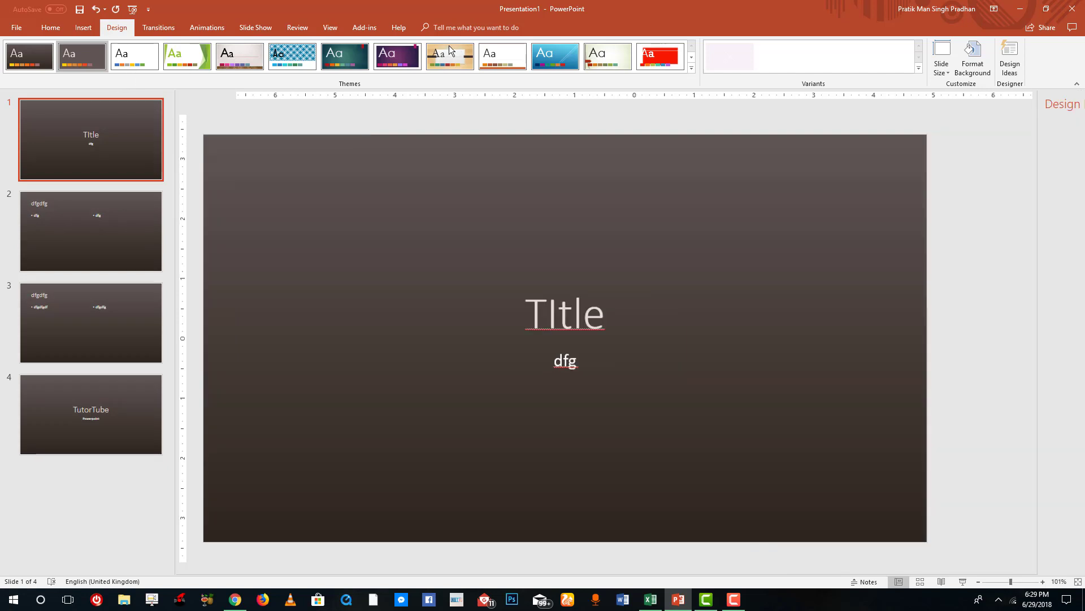
{"action": "left_click", "coordinate": [386, 64]}
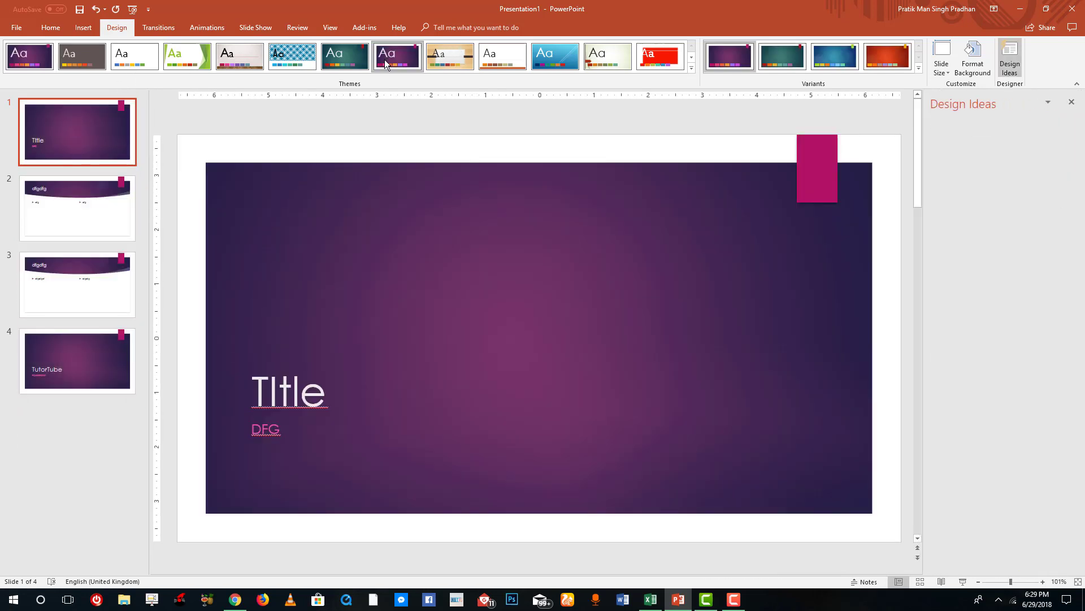
{"action": "left_click", "coordinate": [90, 207]}
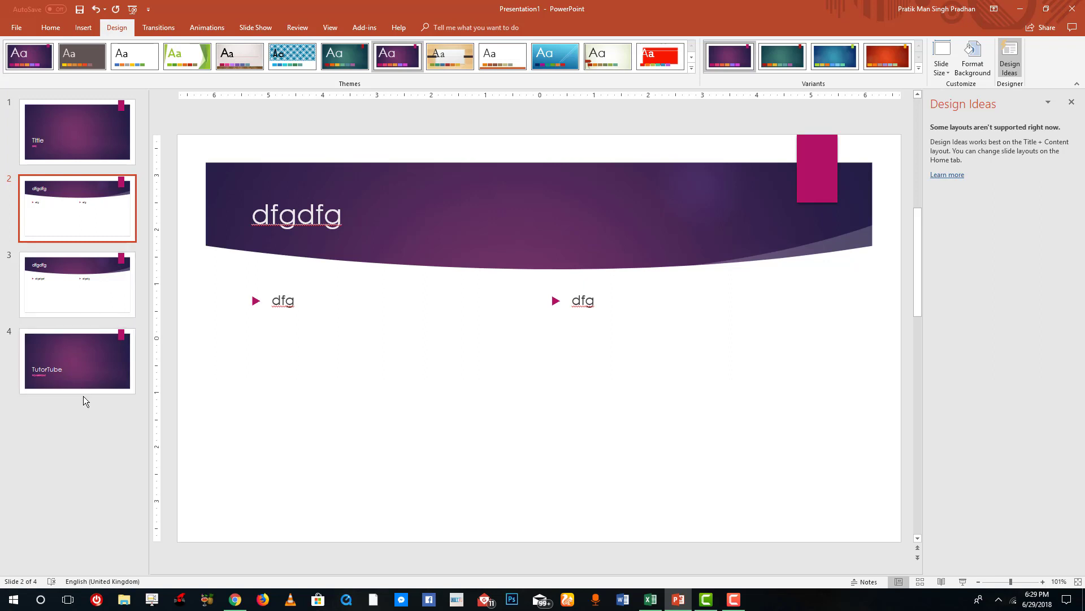
{"action": "left_click", "coordinate": [88, 379]}
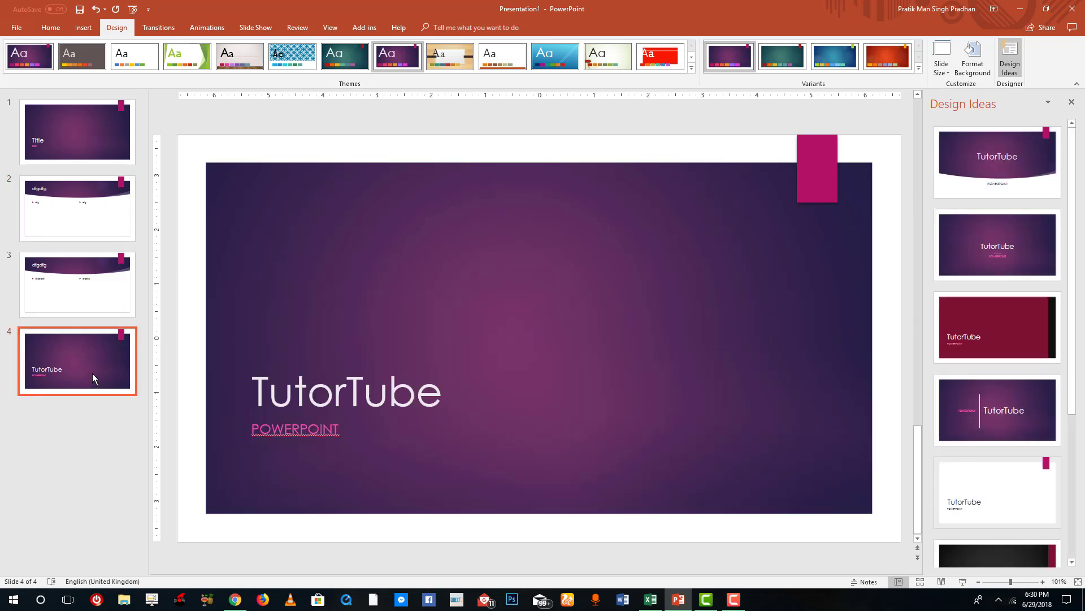
Give slide 4 the Title and Content layout and narrow the Powerpoint placeholder to the left
{"action": "left_click", "coordinate": [54, 29]}
{"action": "left_click", "coordinate": [140, 46]}
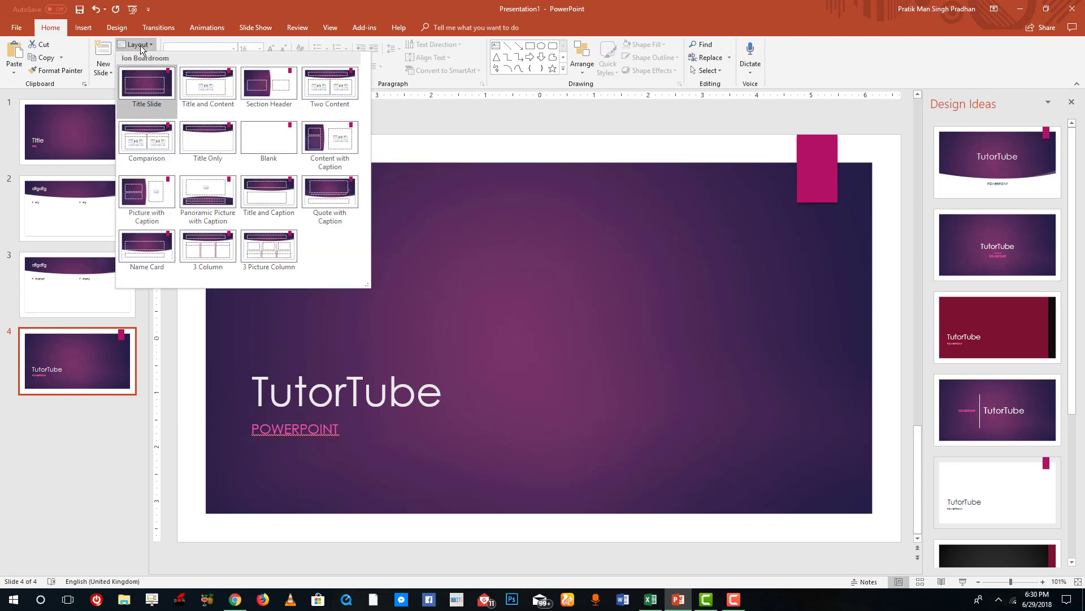
{"action": "left_click", "coordinate": [201, 84]}
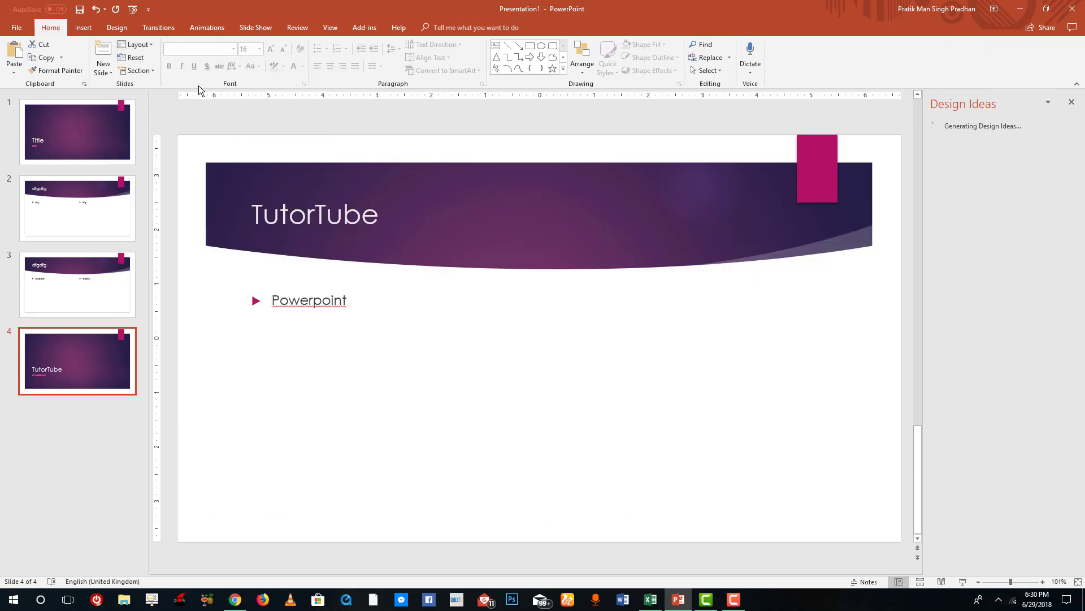
{"action": "left_click", "coordinate": [322, 299]}
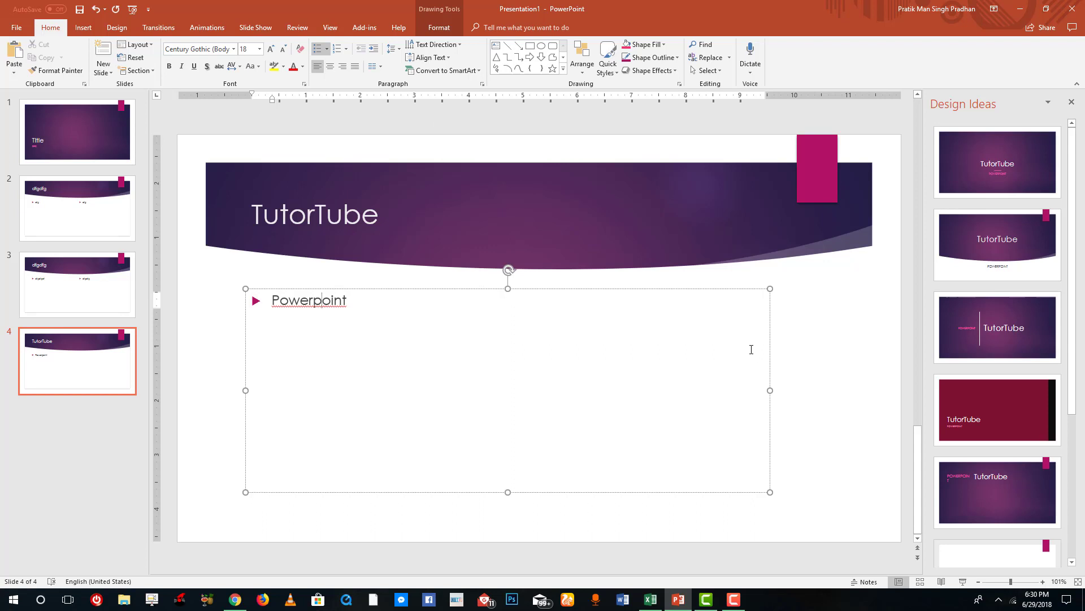
{"action": "left_click_drag", "start_coordinate": [768, 389], "coordinate": [427, 386]}
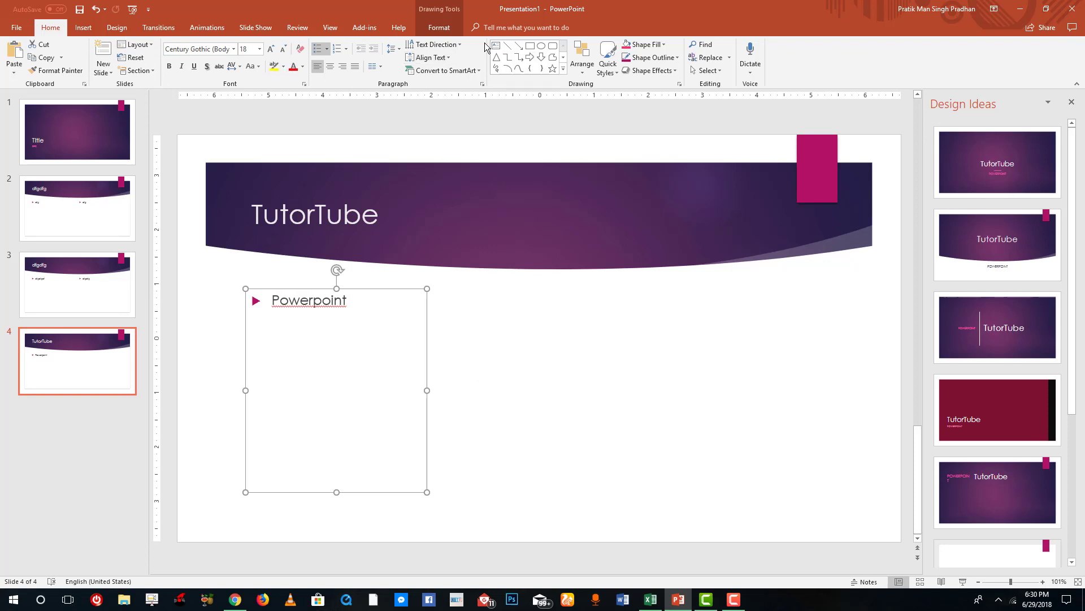
Add a text box reading 'fgdfg' to the right of the Powerpoint box
{"action": "left_click", "coordinate": [507, 45]}
{"action": "left_click_drag", "start_coordinate": [468, 299], "coordinate": [773, 512]}
{"action": "type", "text": "fgdfg"}
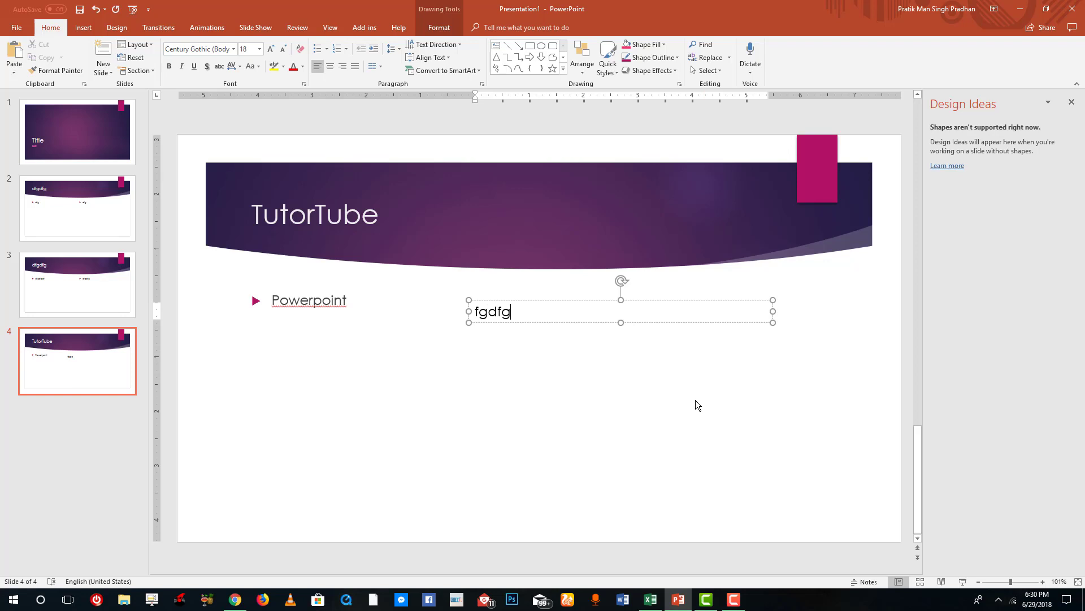
Duplicate slide 4 as a new slide 5, then delete the duplicate
{"action": "left_click", "coordinate": [73, 375]}
{"action": "left_click", "coordinate": [93, 316]}
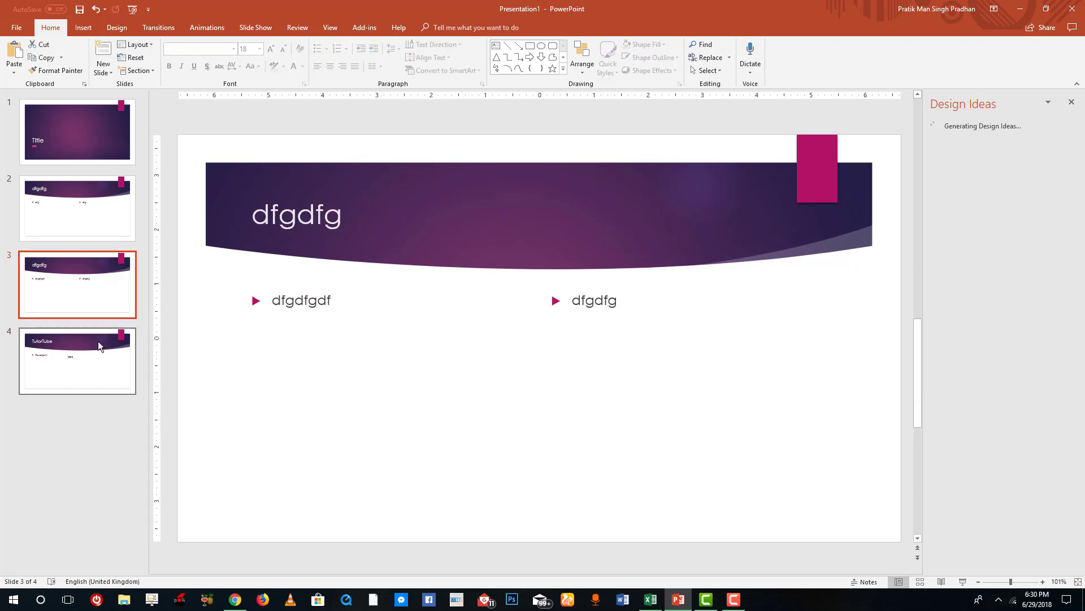
{"action": "left_click", "coordinate": [97, 341]}
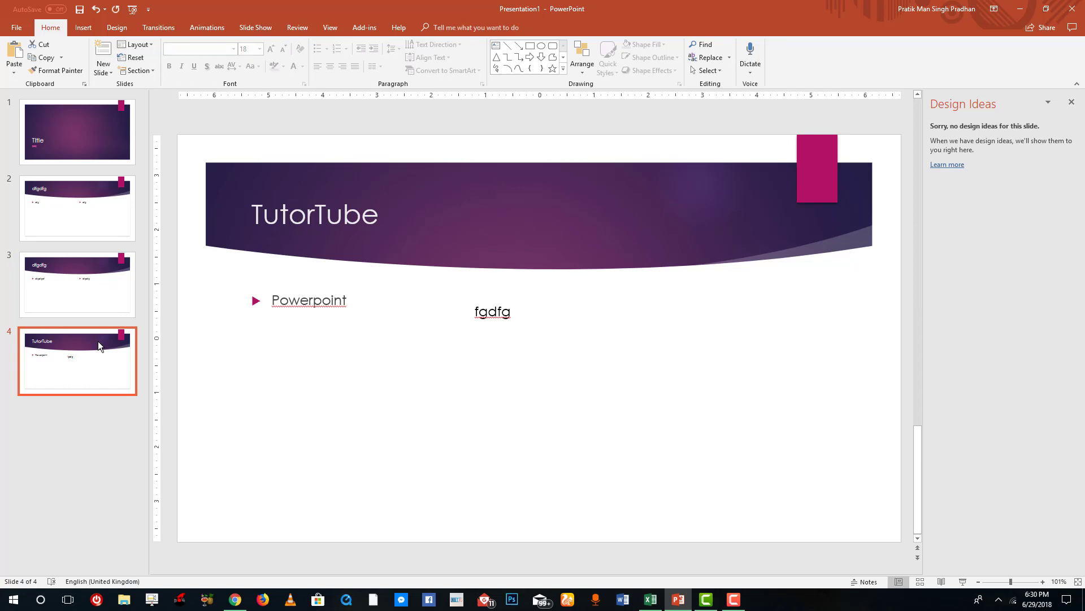
{"action": "key", "text": "ctrl+v"}
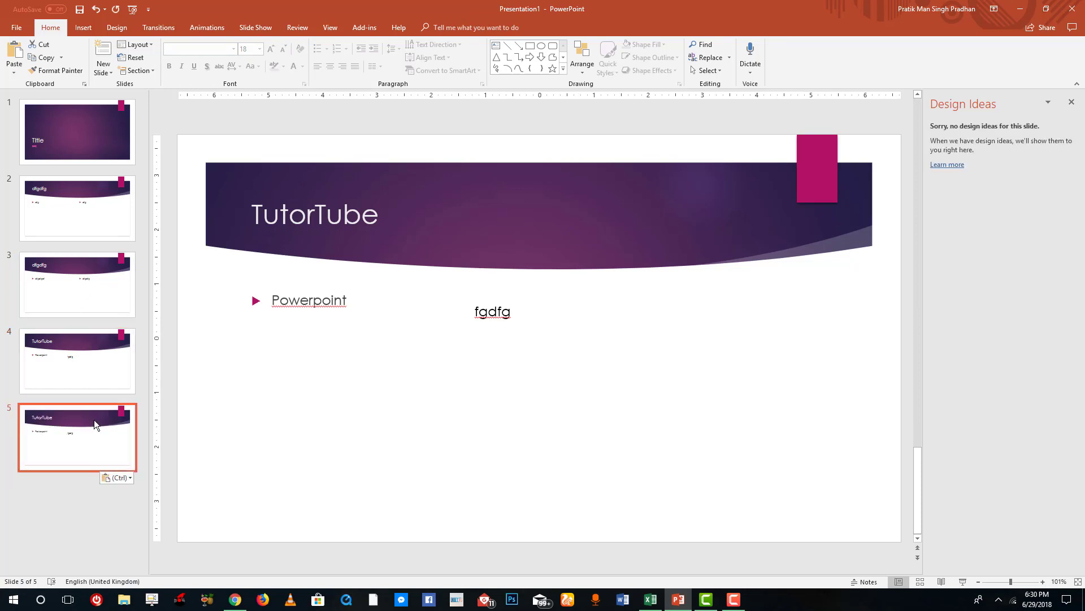
{"action": "key", "text": "Delete"}
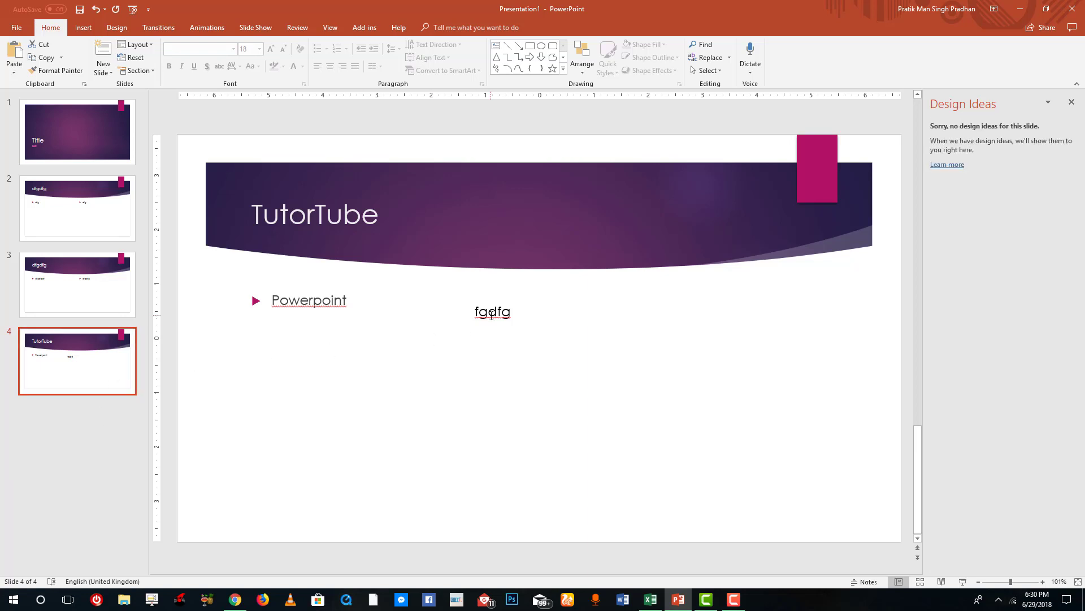
Reset the Powerpoint placeholder to full width and delete the 'fgdfg' text box
{"action": "left_click", "coordinate": [487, 311]}
{"action": "left_click", "coordinate": [332, 296]}
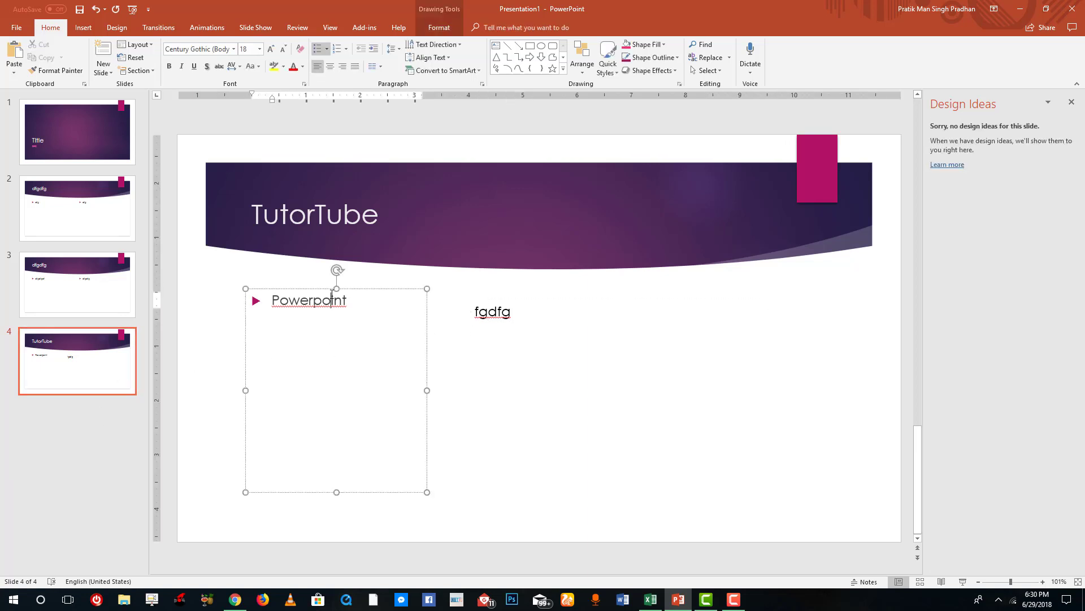
{"action": "left_click", "coordinate": [132, 57]}
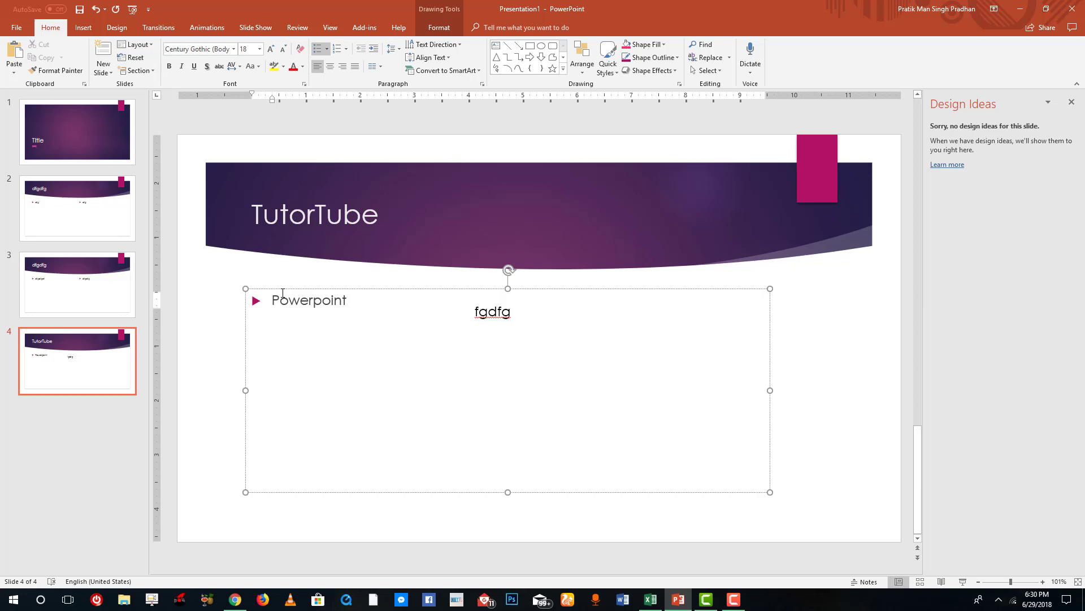
{"action": "left_click", "coordinate": [515, 315]}
{"action": "key", "text": "Delete"}
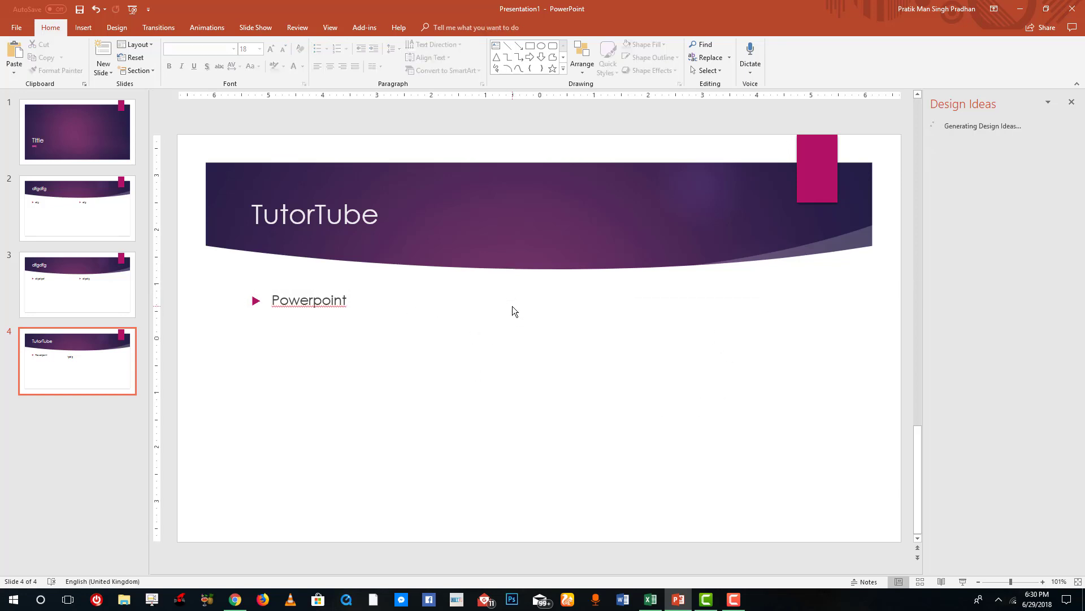
{"action": "left_click", "coordinate": [322, 299]}
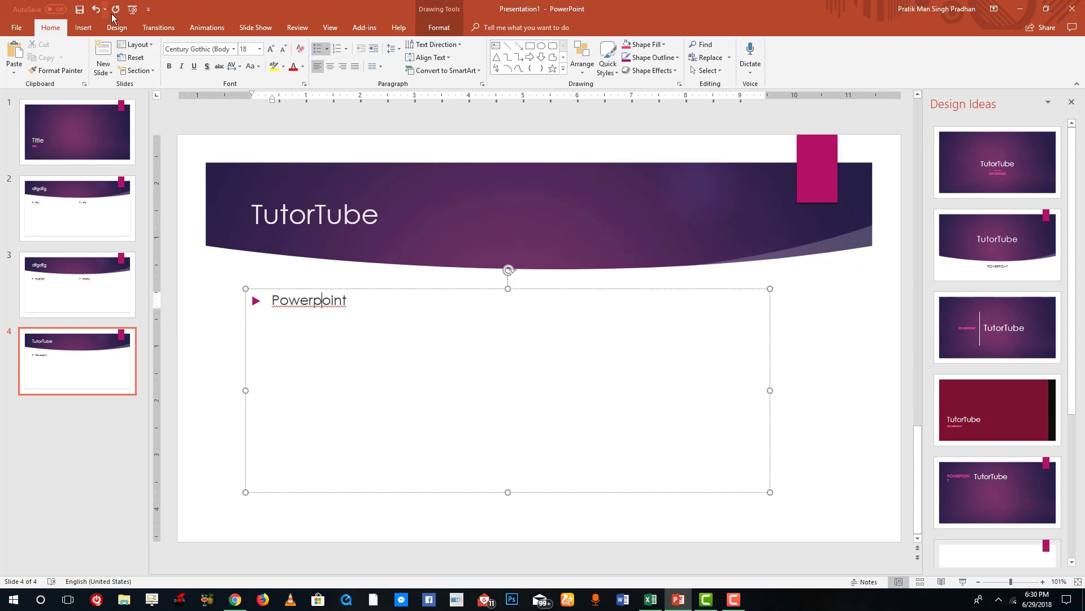
Apply the Content with Caption layout to slide 4 and clear the selection
{"action": "left_click", "coordinate": [149, 45]}
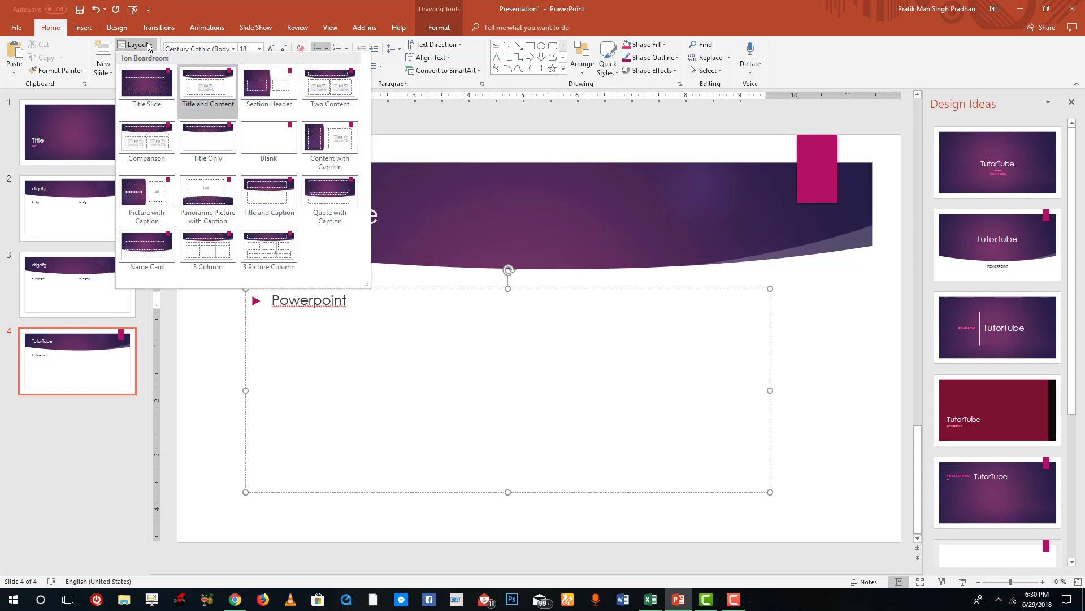
{"action": "left_click", "coordinate": [336, 150]}
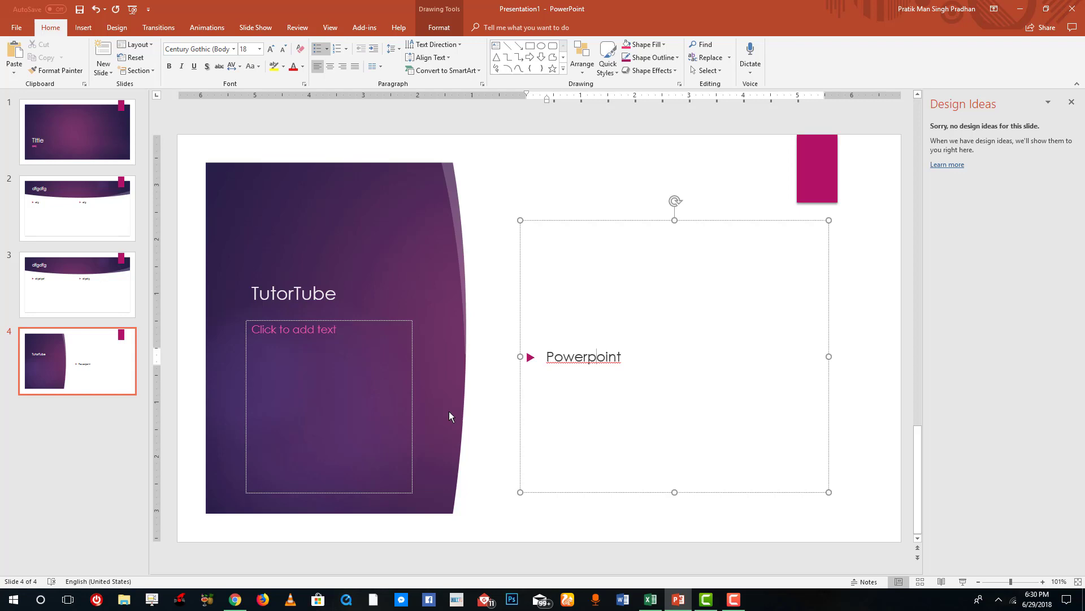
{"action": "left_click", "coordinate": [88, 456]}
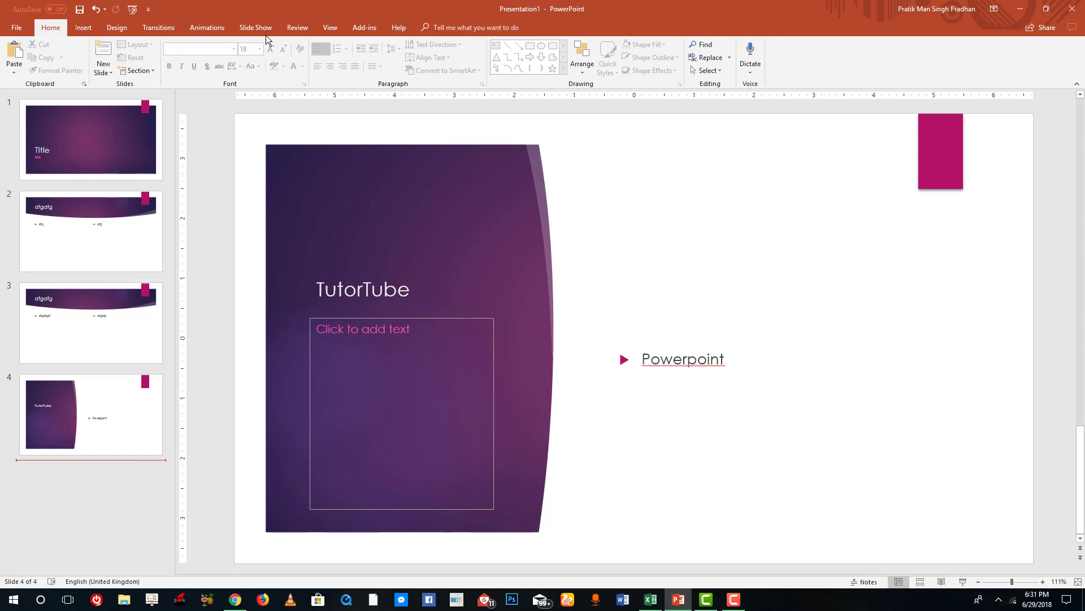
In Slide Master, insert a new custom layout and draw a text placeholder in its middle
{"action": "left_click", "coordinate": [326, 27]}
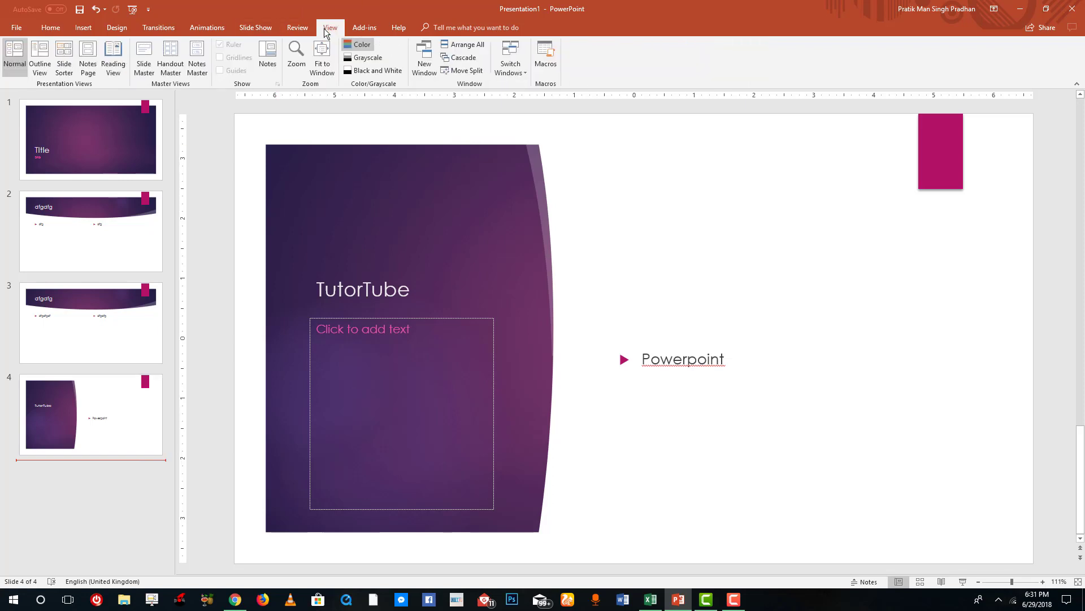
{"action": "left_click", "coordinate": [144, 60]}
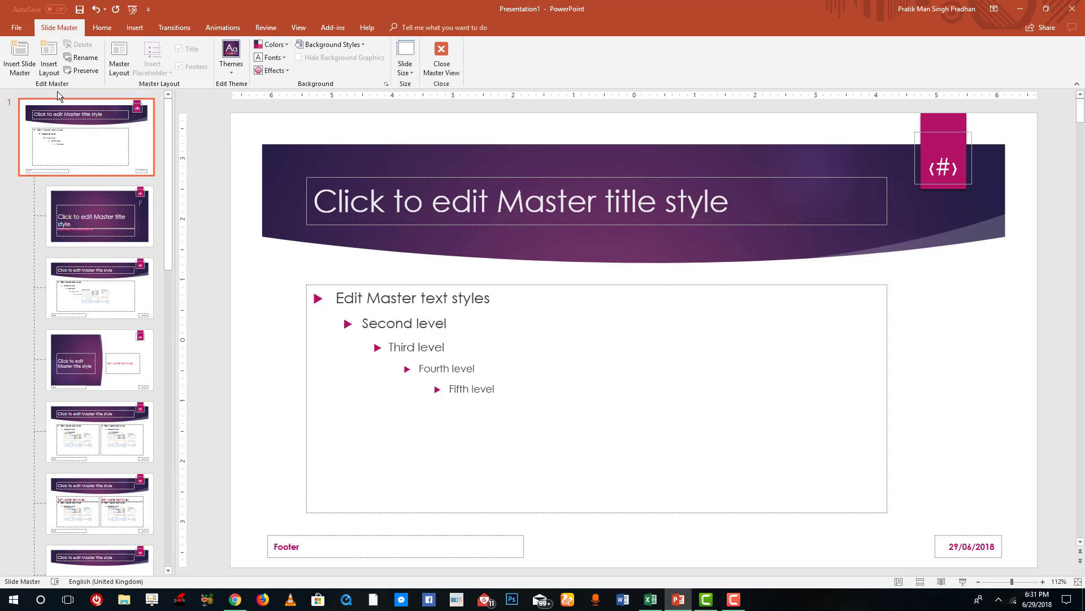
{"action": "left_click", "coordinate": [49, 67]}
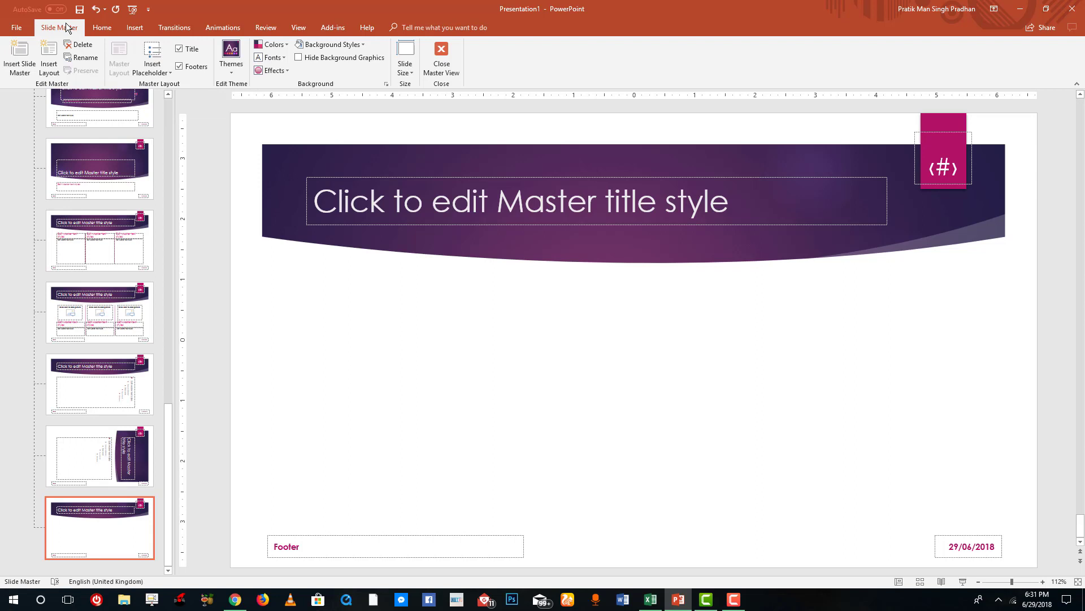
{"action": "left_click", "coordinate": [154, 73]}
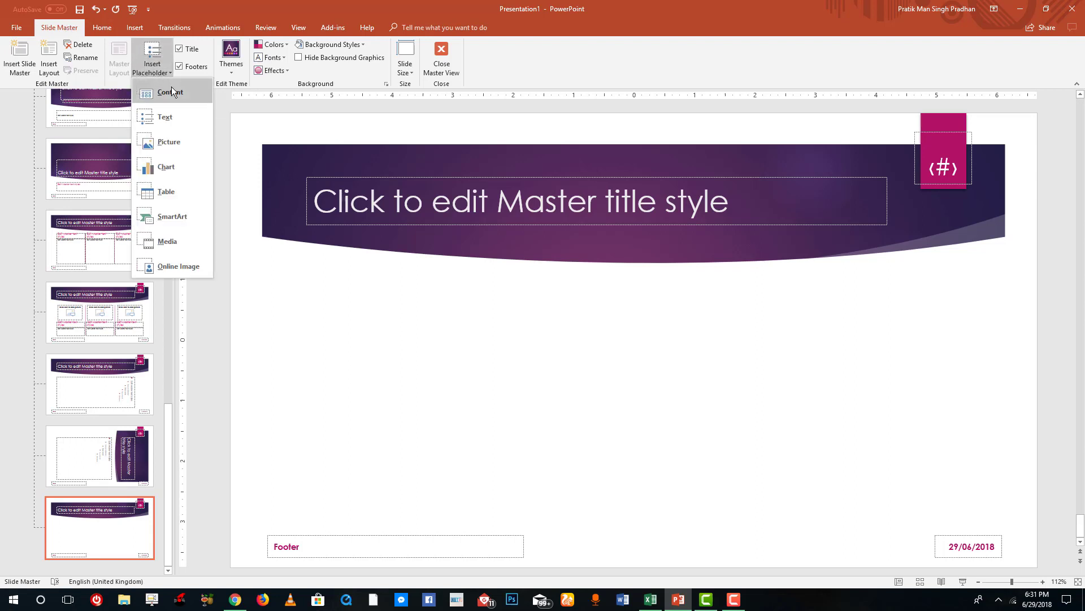
{"action": "left_click", "coordinate": [176, 119]}
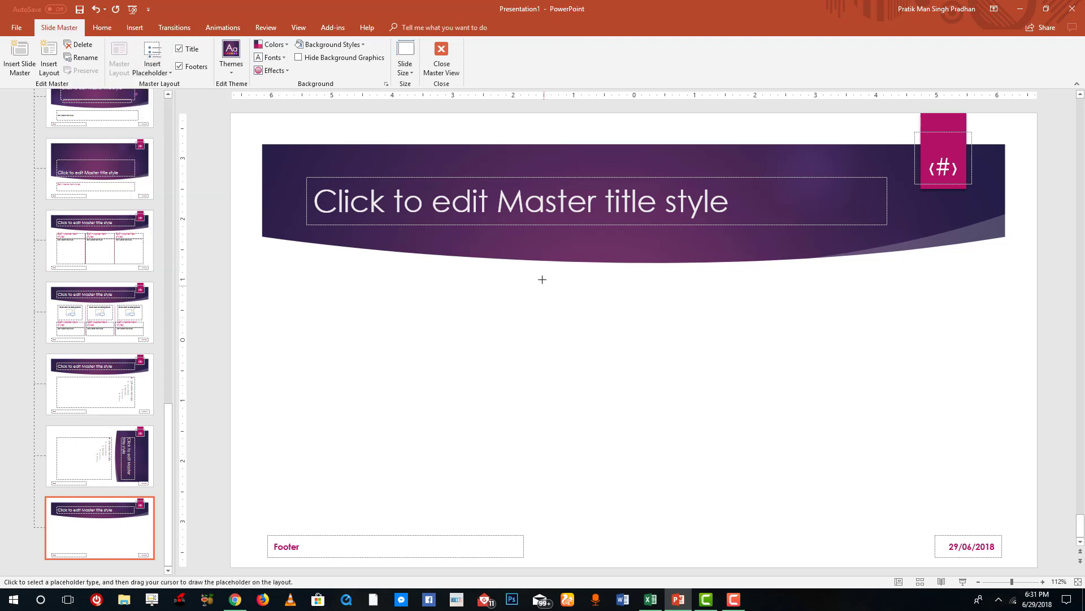
{"action": "left_click_drag", "start_coordinate": [541, 279], "coordinate": [735, 507]}
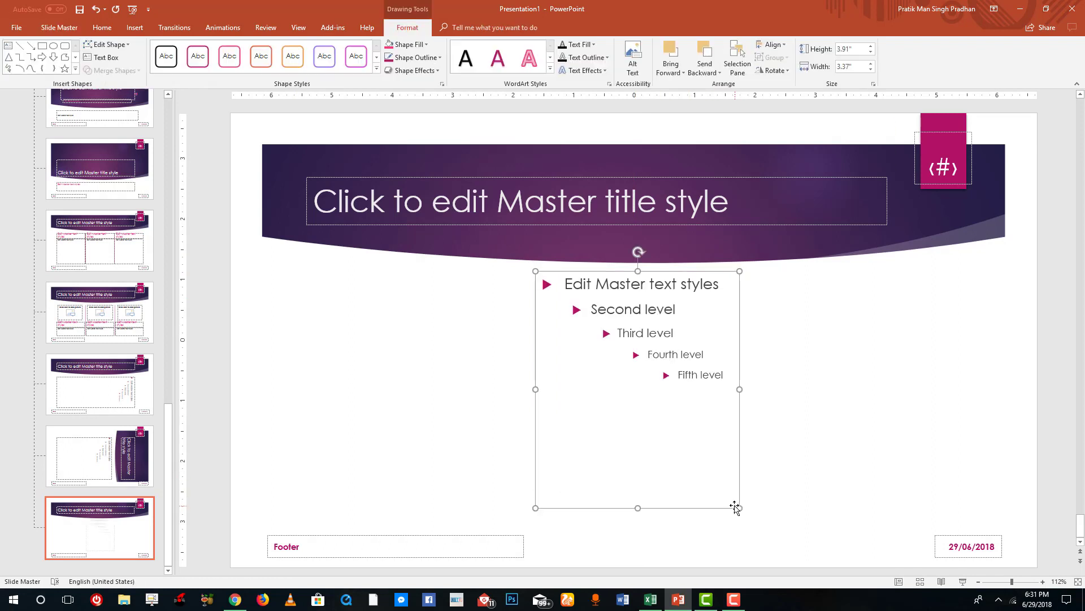
Draw a SmartArt placeholder to the left of the text placeholder
{"action": "left_click", "coordinate": [59, 28]}
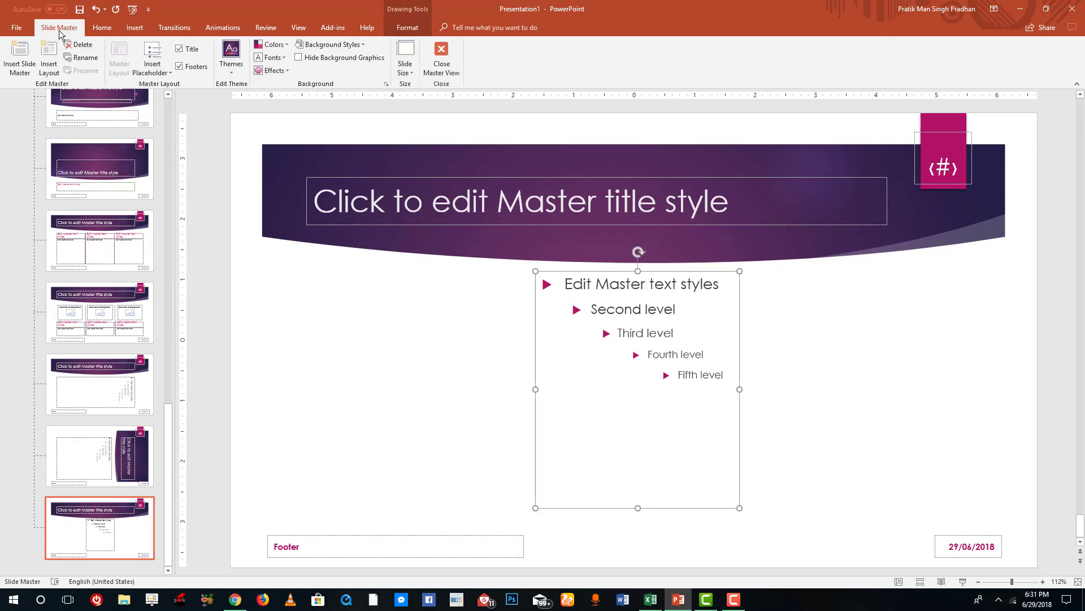
{"action": "left_click", "coordinate": [142, 73]}
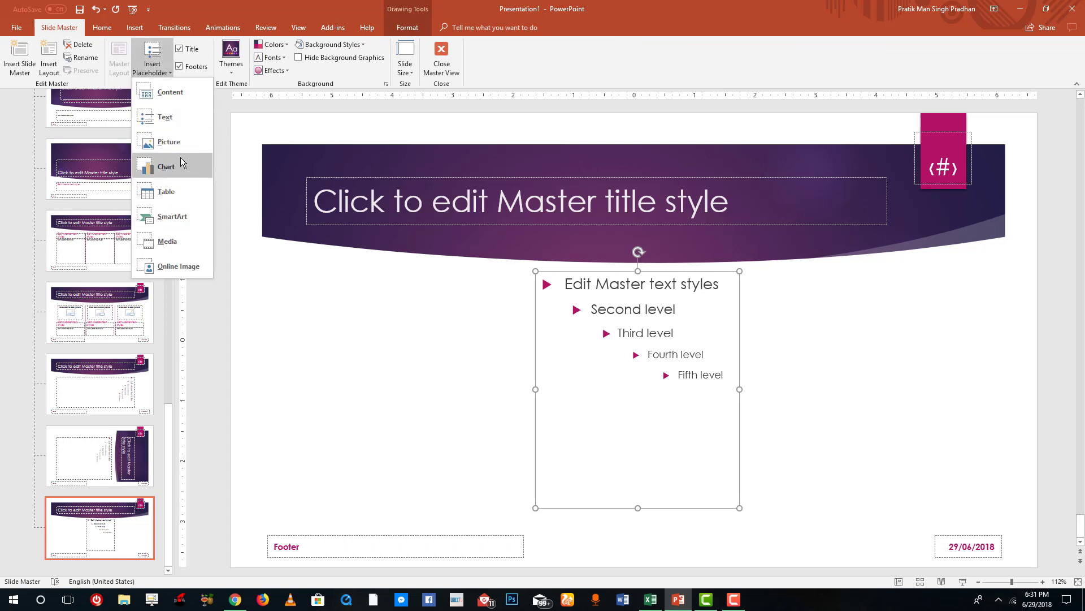
{"action": "left_click", "coordinate": [192, 215]}
{"action": "mouse_move", "coordinate": [278, 265]}
{"action": "left_mouse_down"}
{"action": "mouse_move", "coordinate": [328, 329]}
{"action": "mouse_move", "coordinate": [511, 502]}
{"action": "left_mouse_up"}
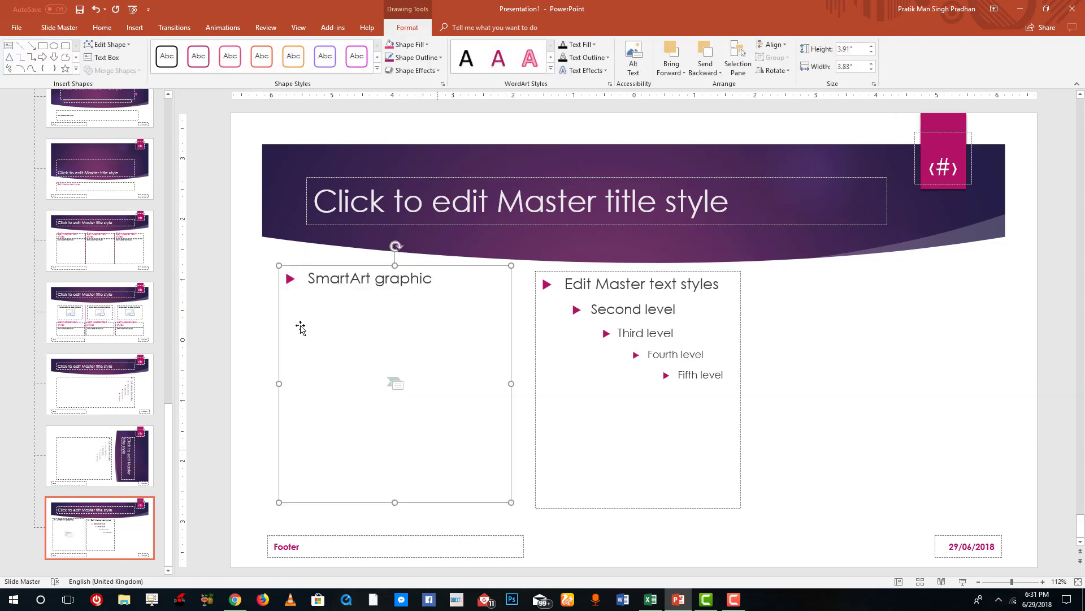
Draw a Picture placeholder on the right side of the layout
{"action": "left_click", "coordinate": [129, 30]}
{"action": "left_click", "coordinate": [60, 27]}
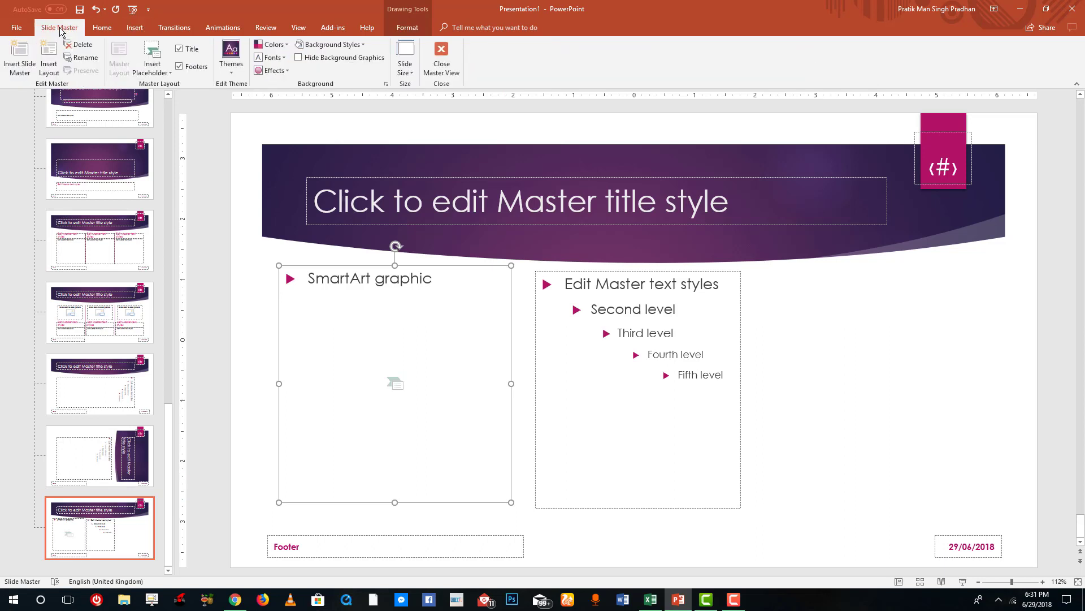
{"action": "left_click", "coordinate": [151, 64]}
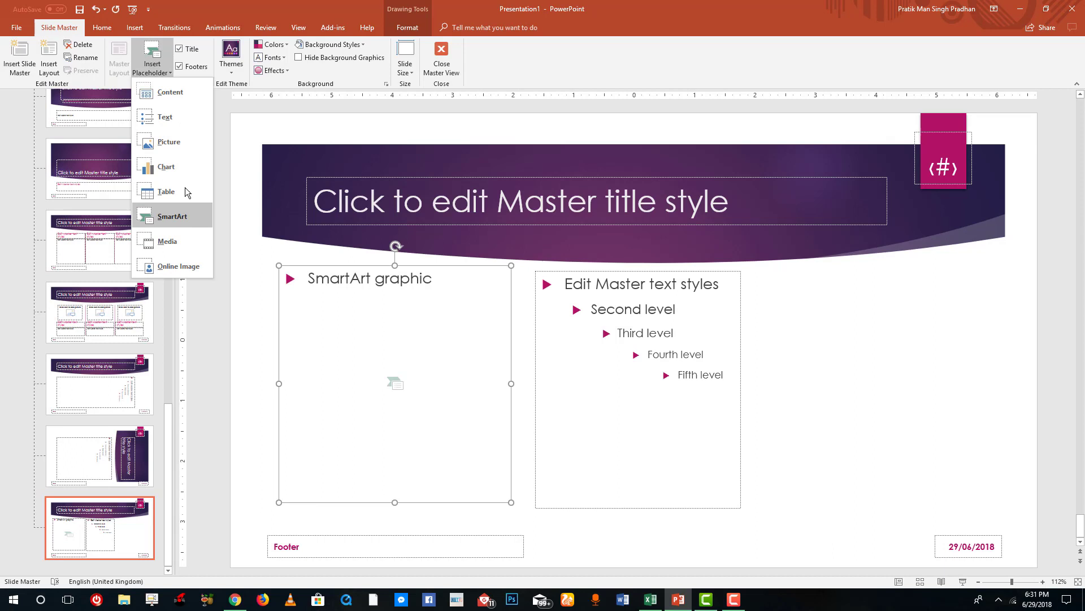
{"action": "left_click", "coordinate": [188, 143]}
{"action": "left_click_drag", "start_coordinate": [762, 272], "coordinate": [1001, 512]}
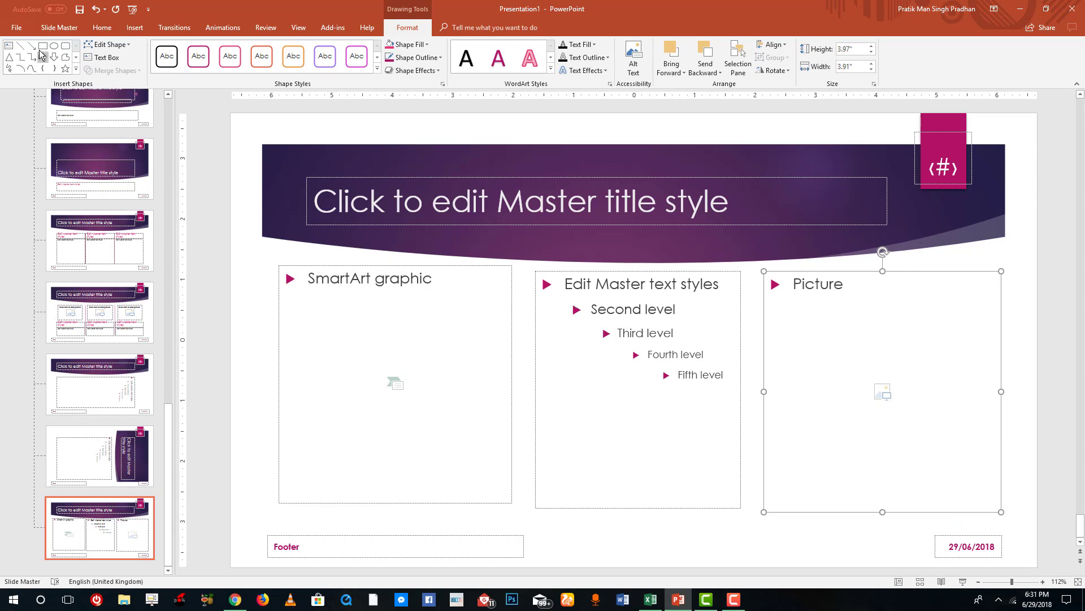
{"action": "left_click", "coordinate": [47, 32]}
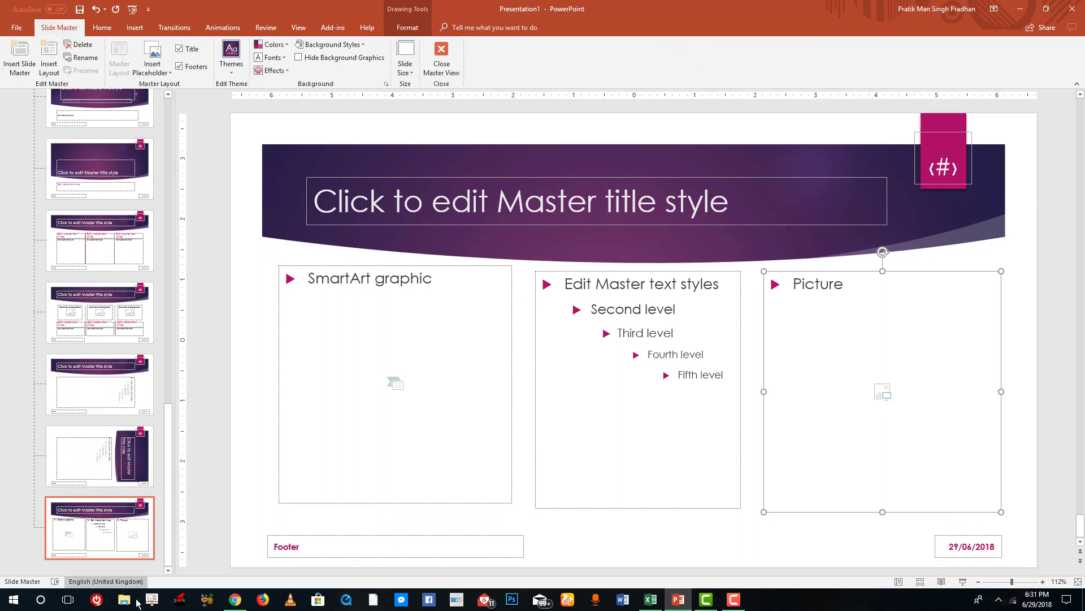
Delete the middle placeholder's second through fifth text levels and colour the remaining line red
{"action": "left_click", "coordinate": [582, 320]}
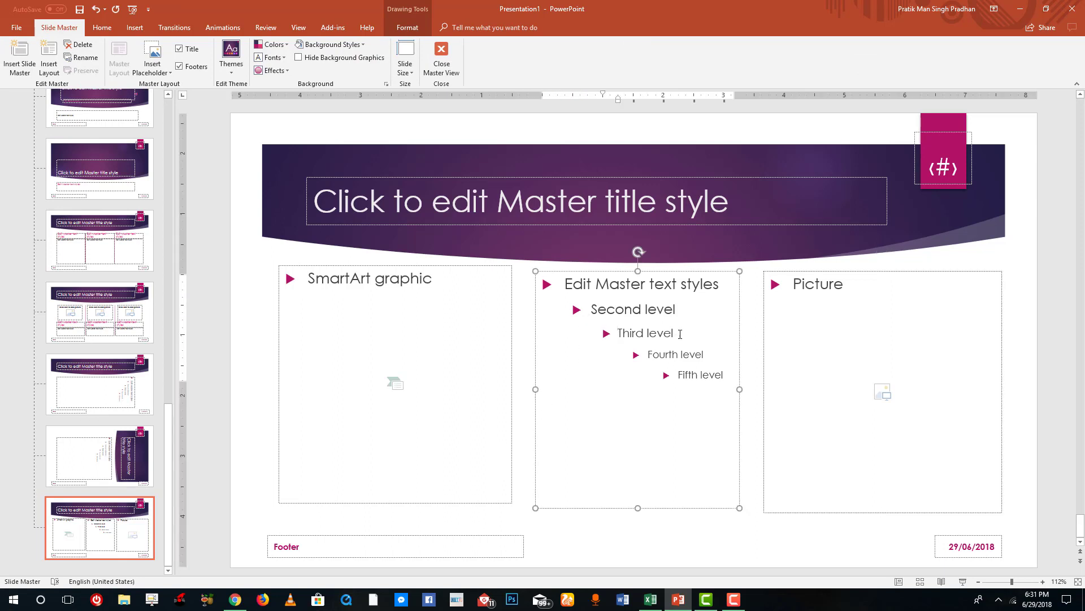
{"action": "left_click_drag", "start_coordinate": [724, 375], "coordinate": [562, 285]}
{"action": "key", "text": "Delete"}
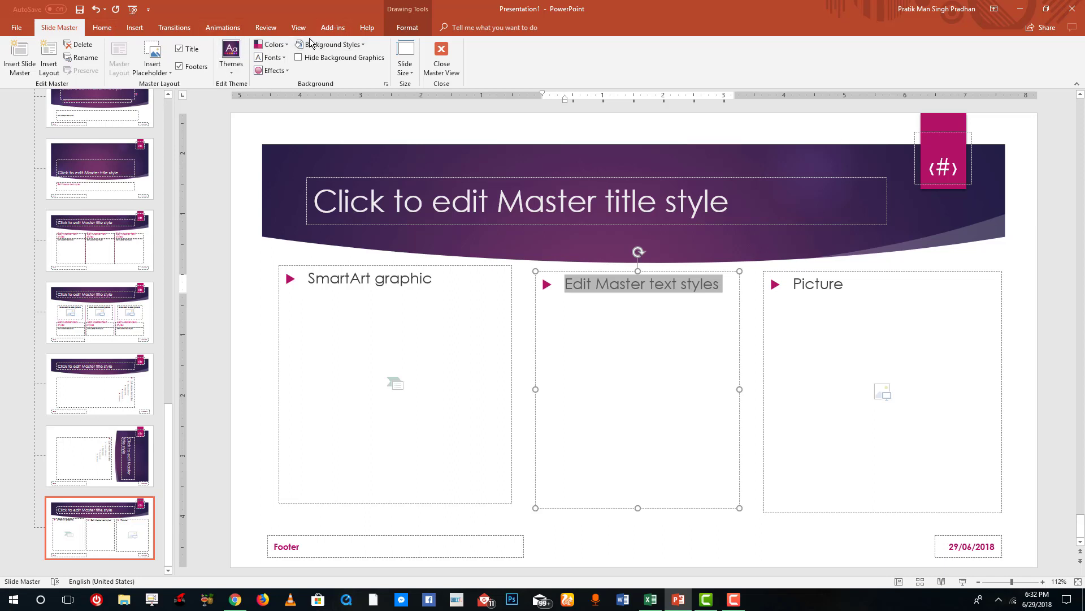
{"action": "left_click", "coordinate": [102, 29]}
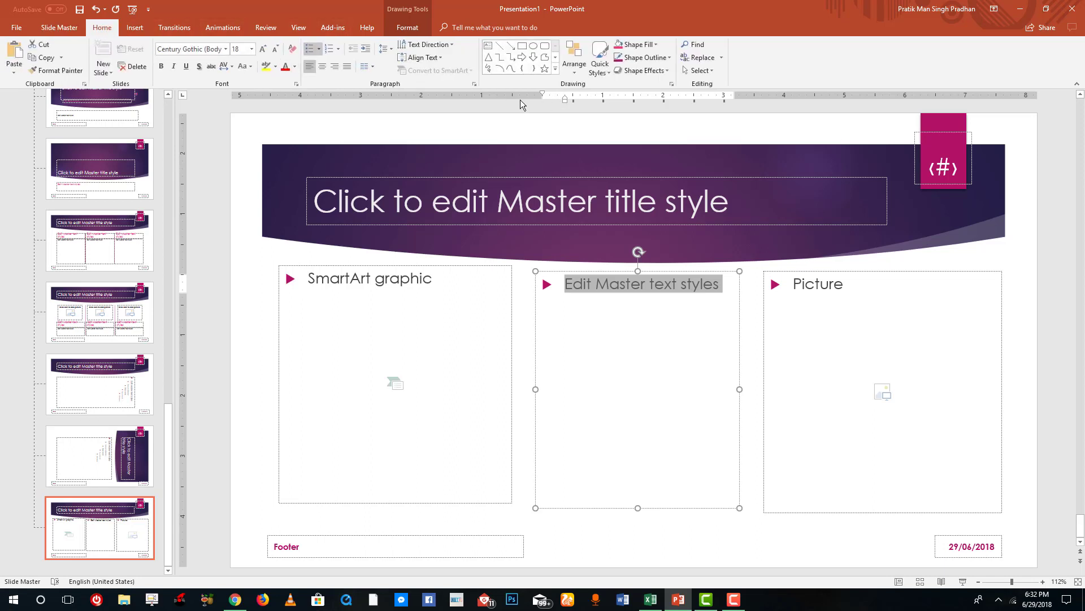
{"action": "left_click", "coordinate": [285, 67]}
Remove the line's bullet and centre it horizontally and vertically in the box
{"action": "left_click", "coordinate": [568, 287]}
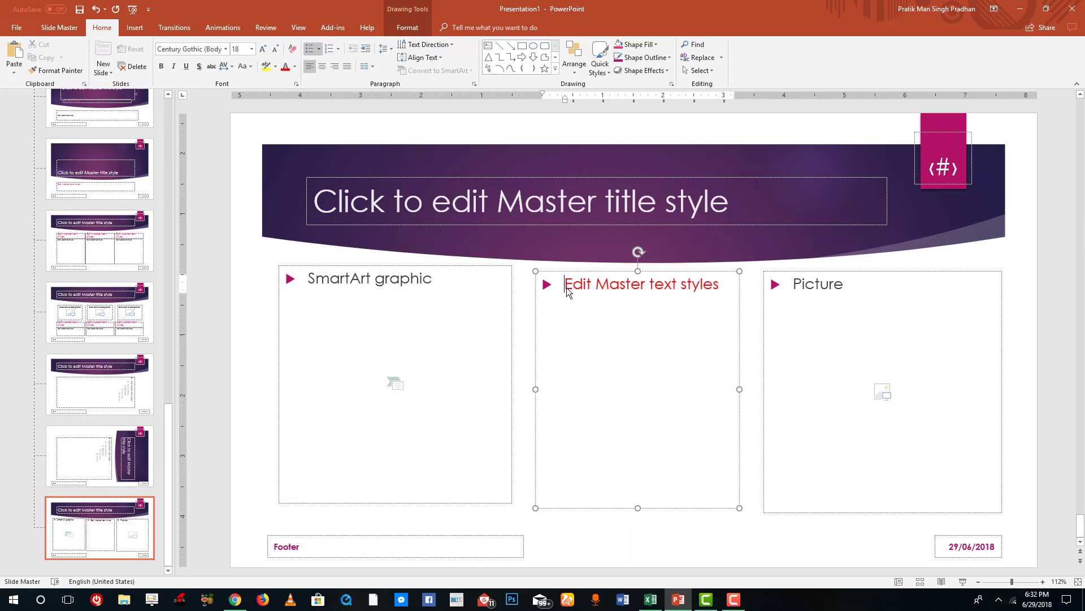
{"action": "key", "text": "BackSpace"}
{"action": "triple_click", "coordinate": [567, 285]}
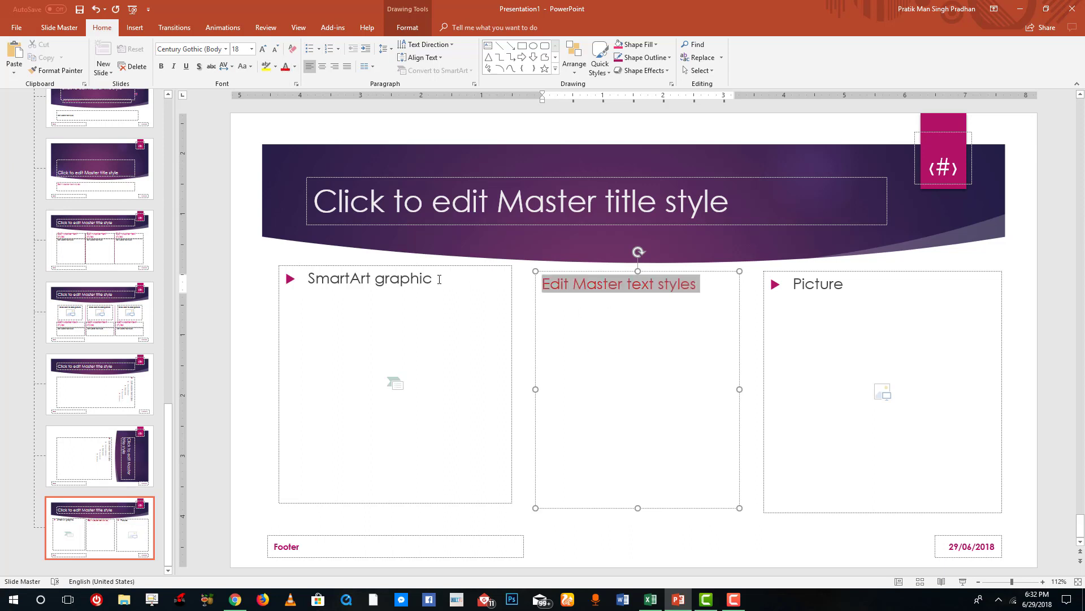
{"action": "left_click", "coordinate": [321, 66]}
{"action": "left_click", "coordinate": [424, 58]}
{"action": "left_click", "coordinate": [453, 120]}
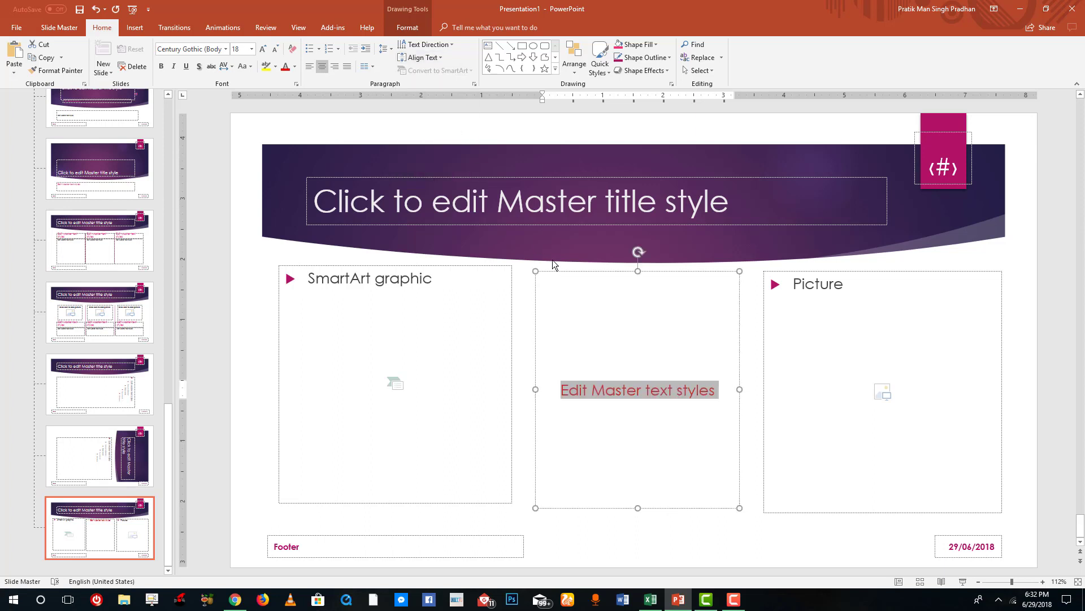
{"action": "left_click", "coordinate": [820, 351]}
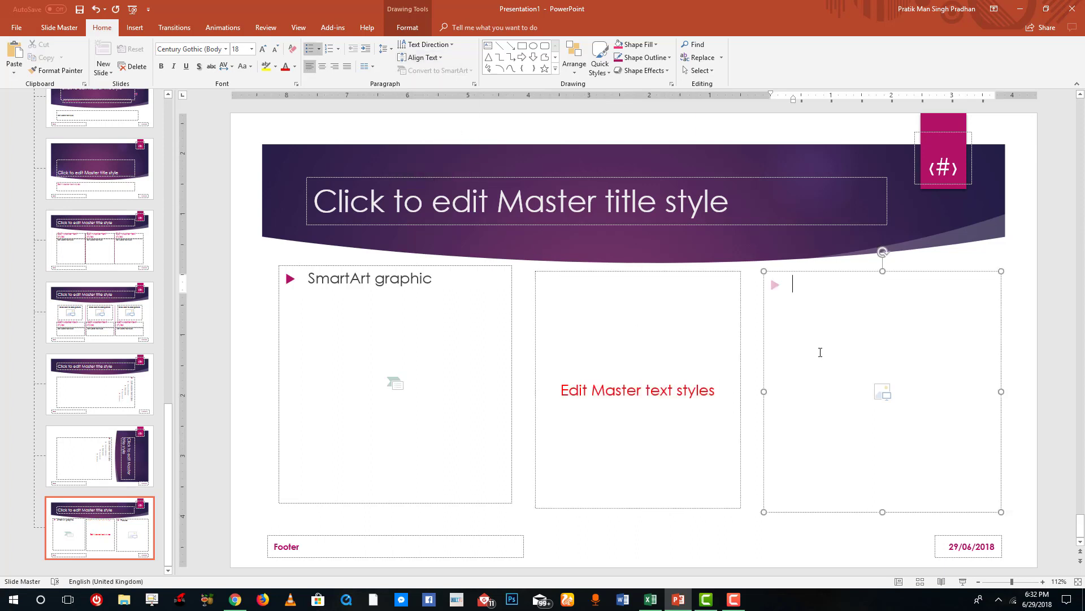
{"action": "left_click", "coordinate": [46, 28]}
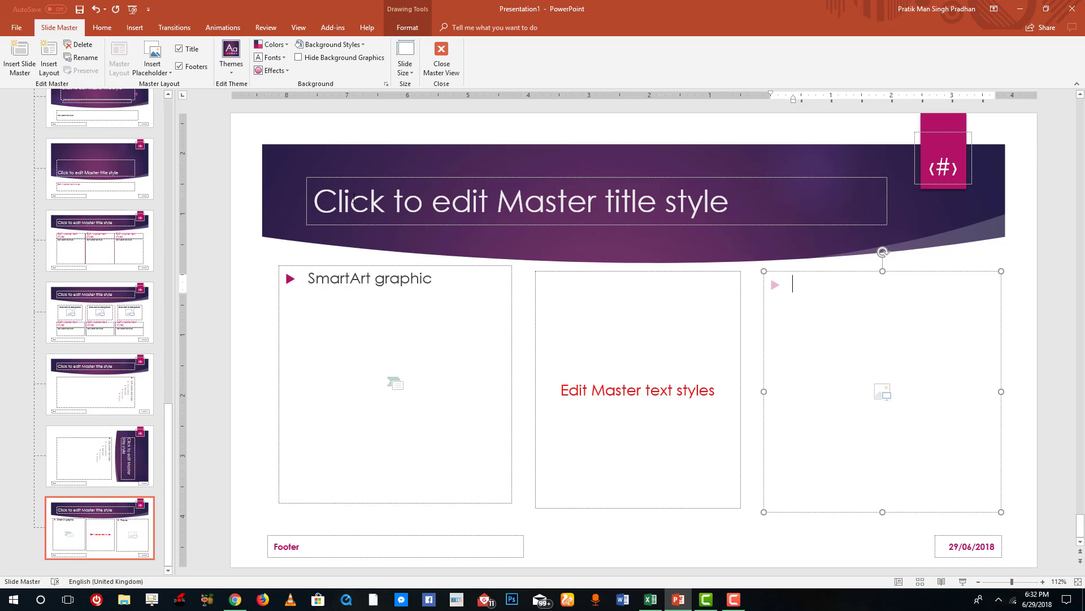
Rename the custom layout to 'TutorTube' and close Master View
{"action": "right_click", "coordinate": [98, 522]}
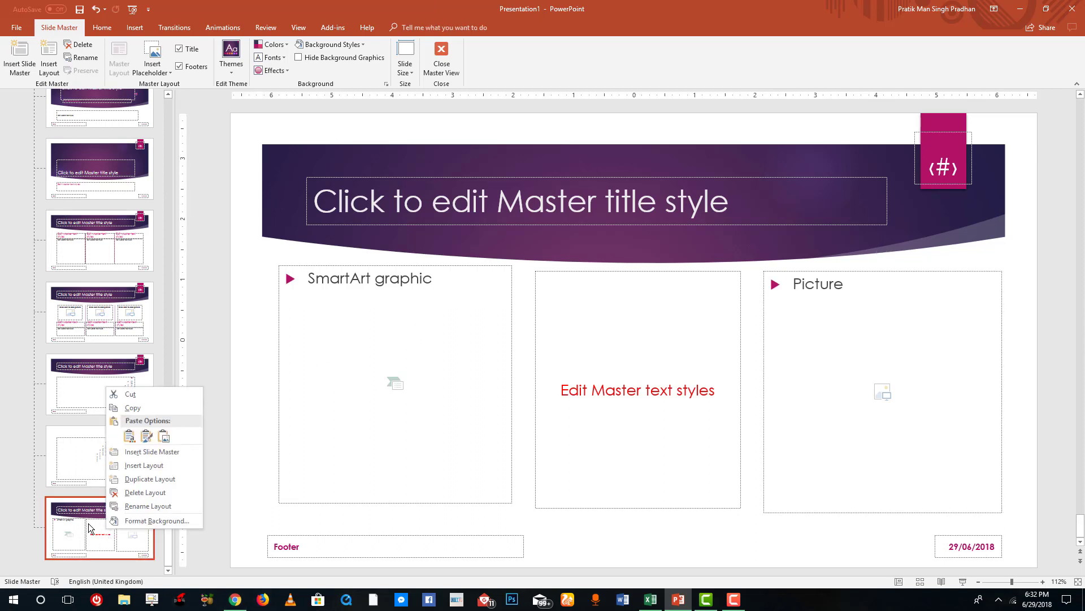
{"action": "left_click", "coordinate": [141, 509]}
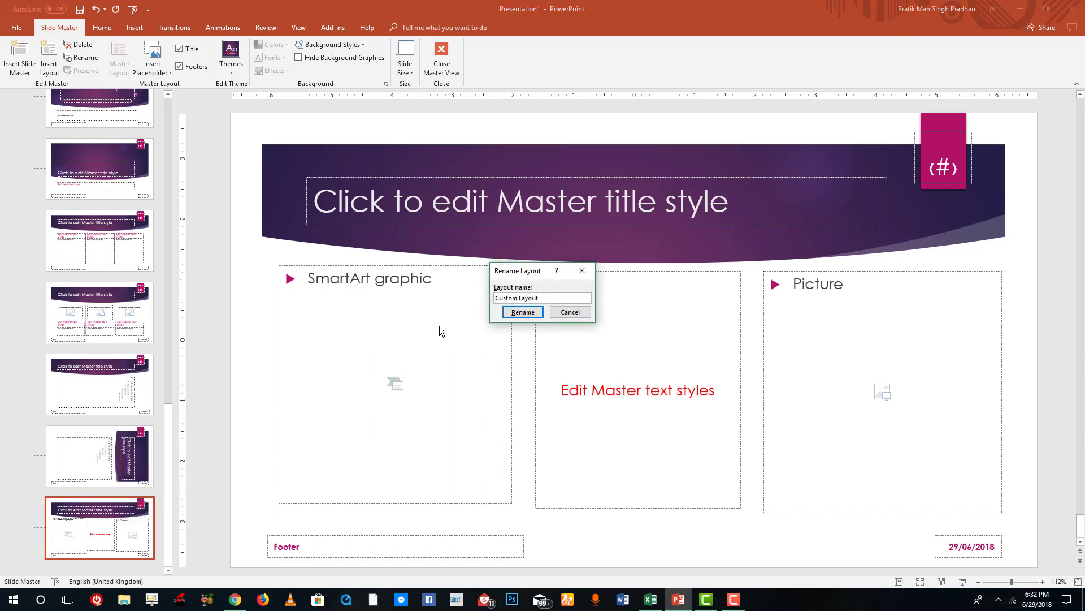
{"action": "left_click_drag", "start_coordinate": [549, 298], "coordinate": [409, 287]}
{"action": "type", "text": "TutorTube"}
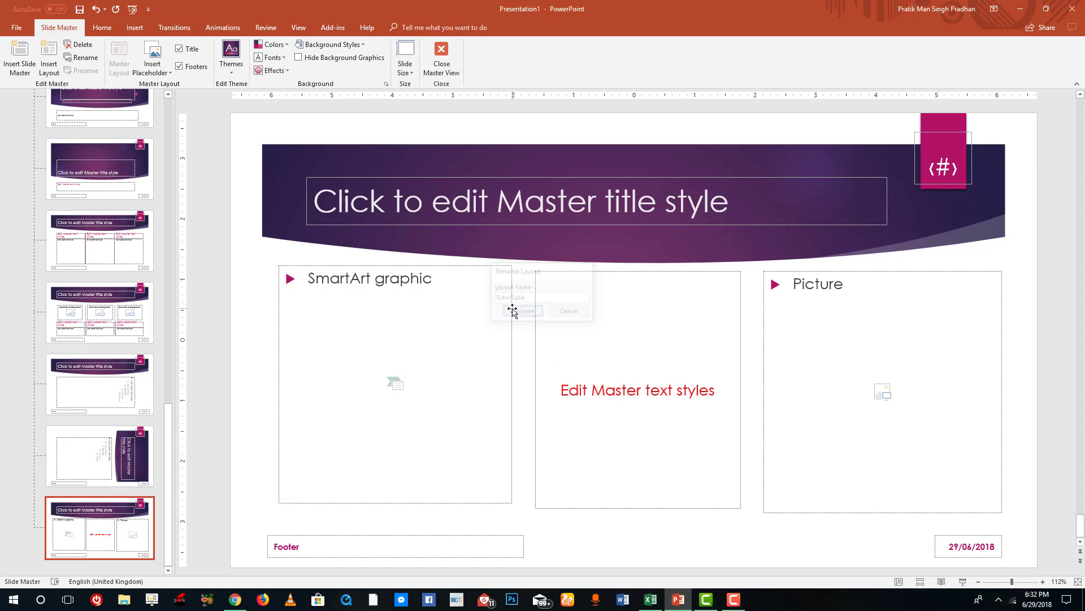
{"action": "left_click", "coordinate": [442, 54]}
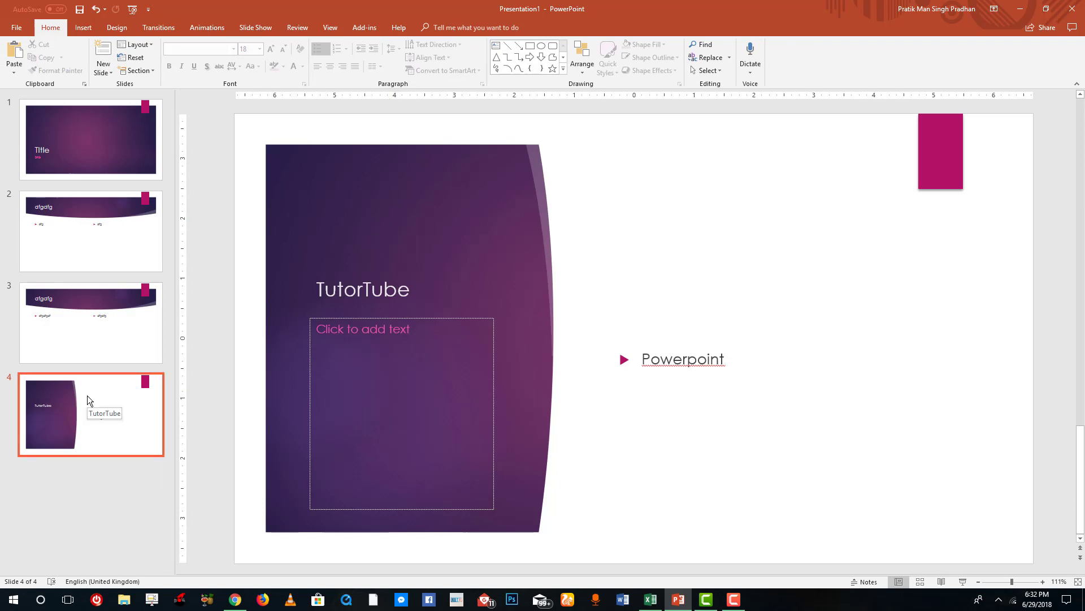
Apply the TutorTube layout to slide 4 and set the insertion point after it
{"action": "left_click", "coordinate": [130, 46]}
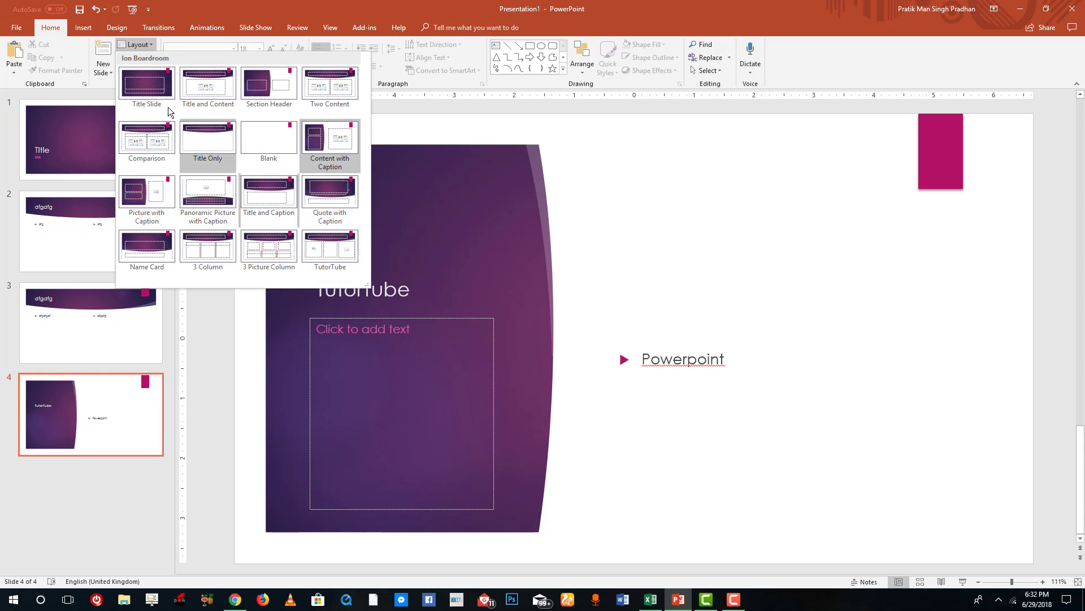
{"action": "left_click", "coordinate": [332, 252]}
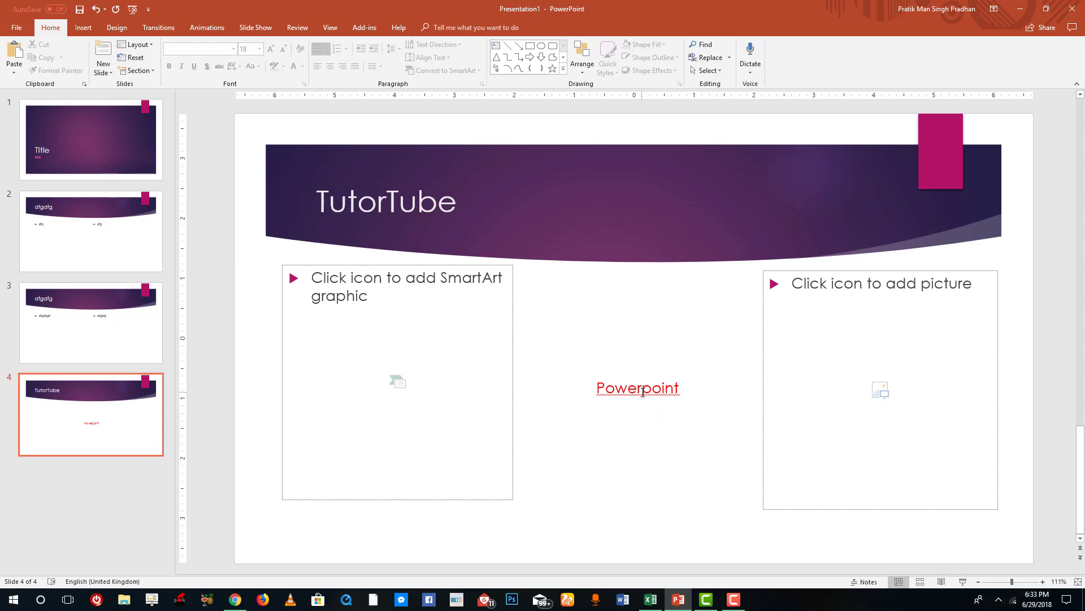
{"action": "left_click", "coordinate": [73, 505]}
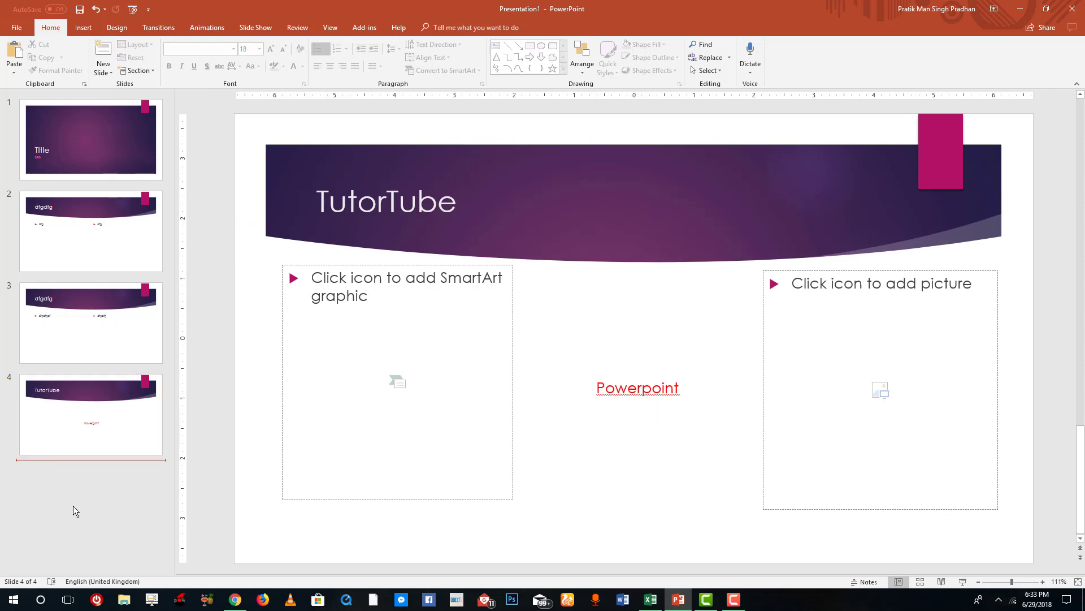
From the New Slide list, add slide 5 with the TutorTube layout's empty placeholders
{"action": "left_click", "coordinate": [111, 72]}
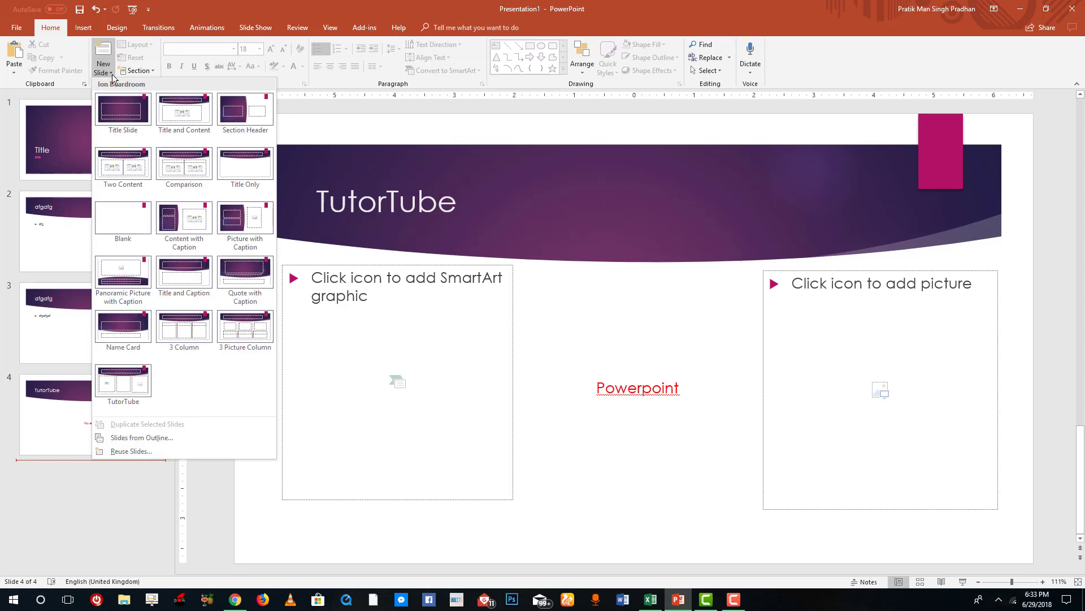
{"action": "left_click", "coordinate": [149, 385]}
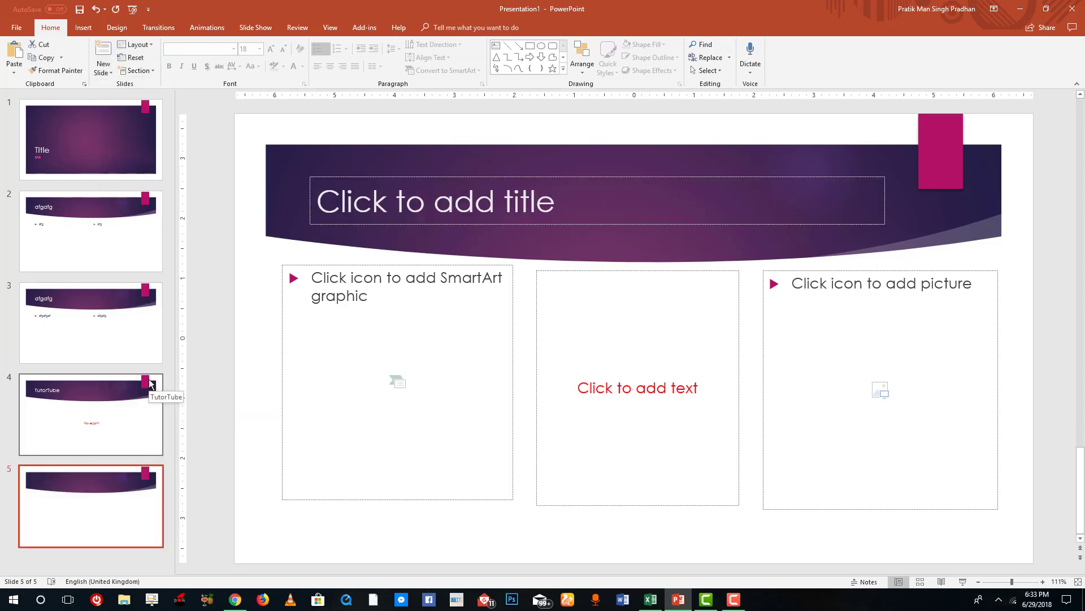